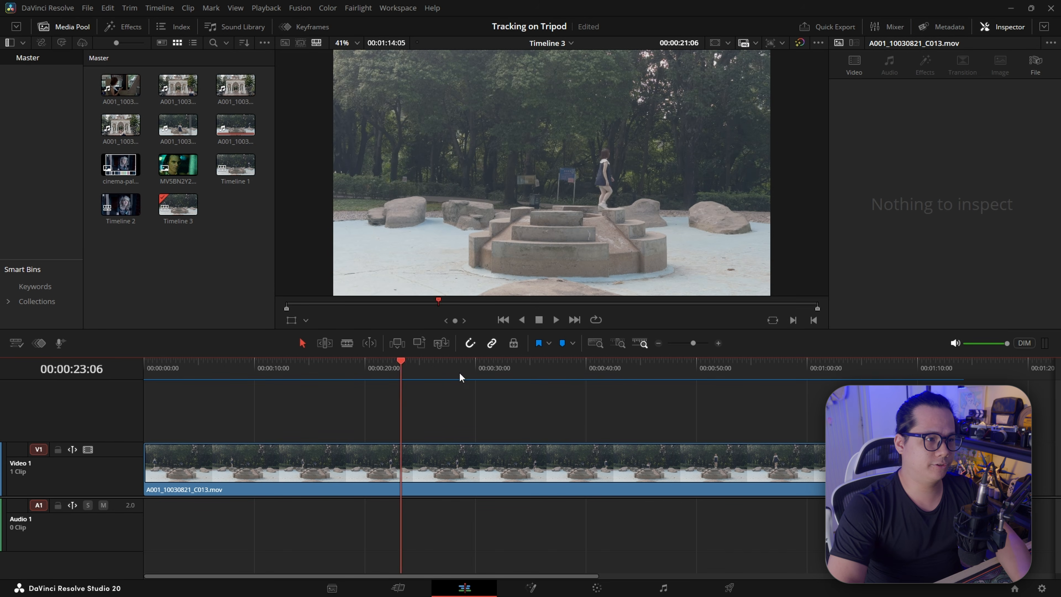
Step: Review the subject's positions across the Timeline 3 clip and inspect the A001_10030819_C012.mov source clip for background footage
left_click_drag(435, 340, 357, 362)
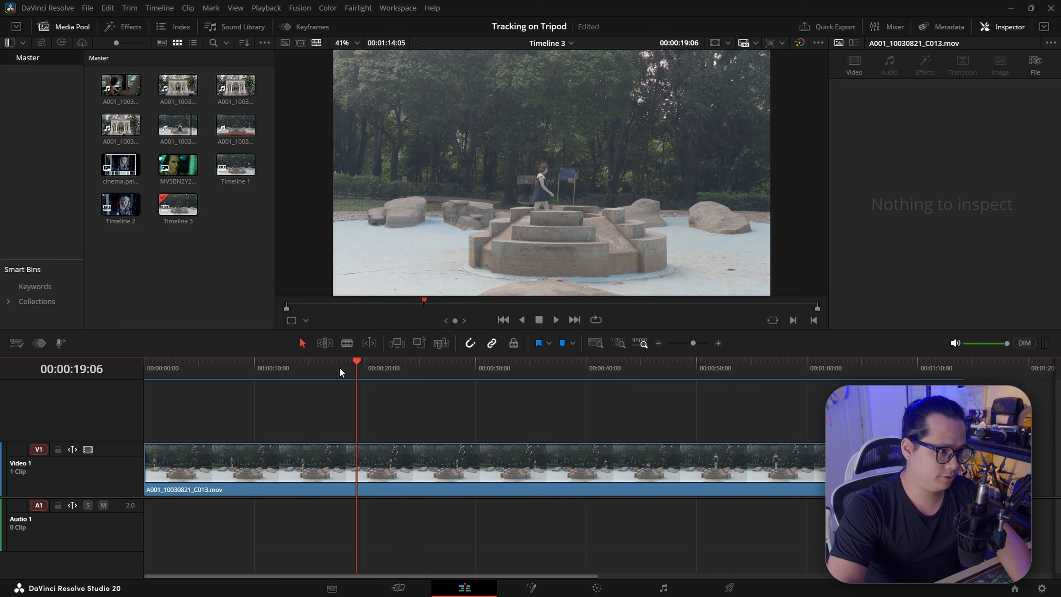
left_click(187, 368)
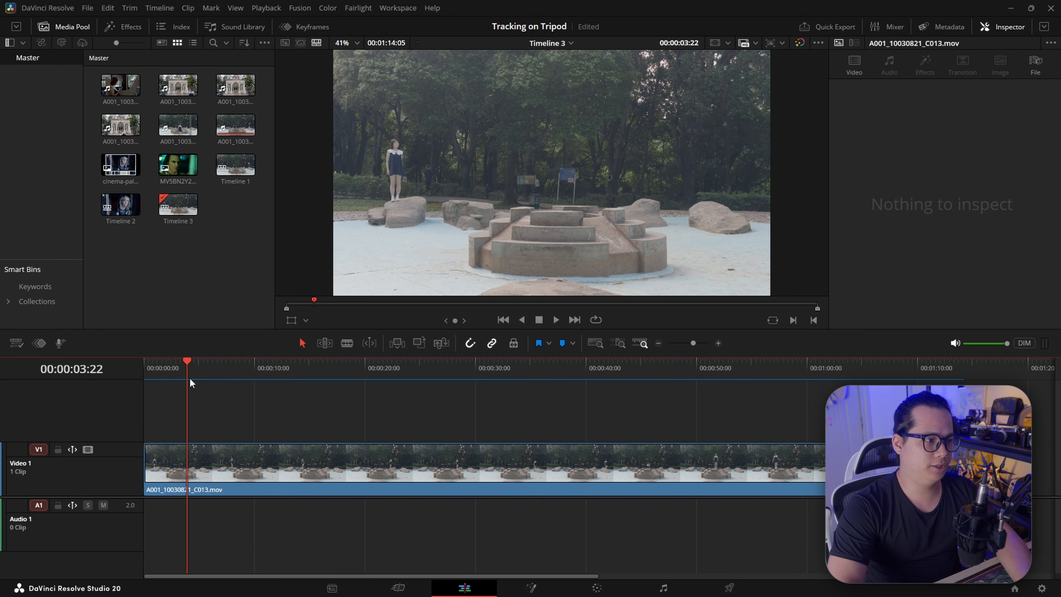
left_click_drag(190, 383, 590, 370)
left_click(608, 368)
left_click_drag(663, 367, 902, 368)
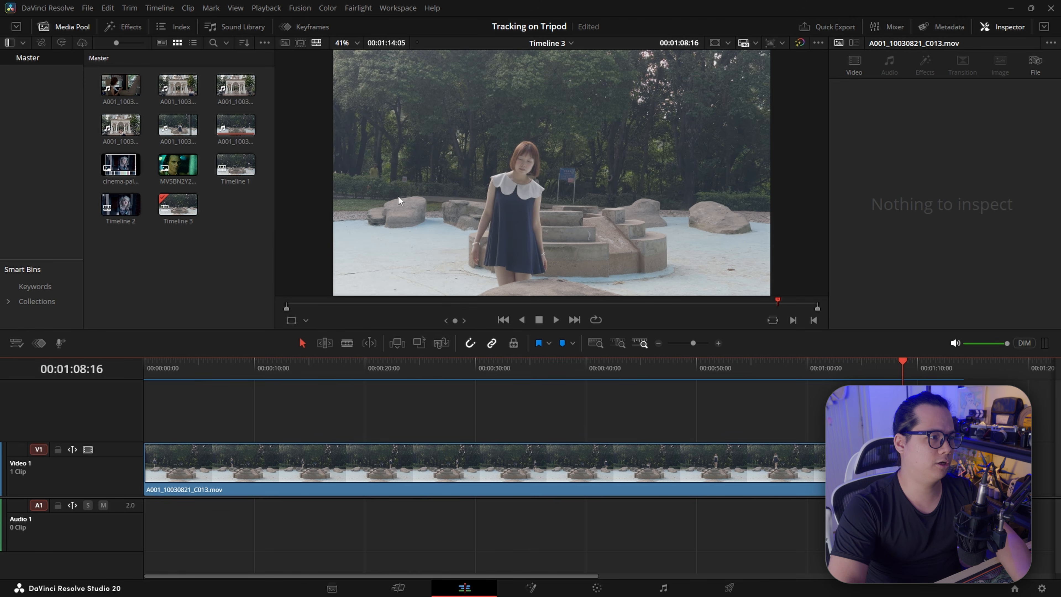
left_click(178, 124)
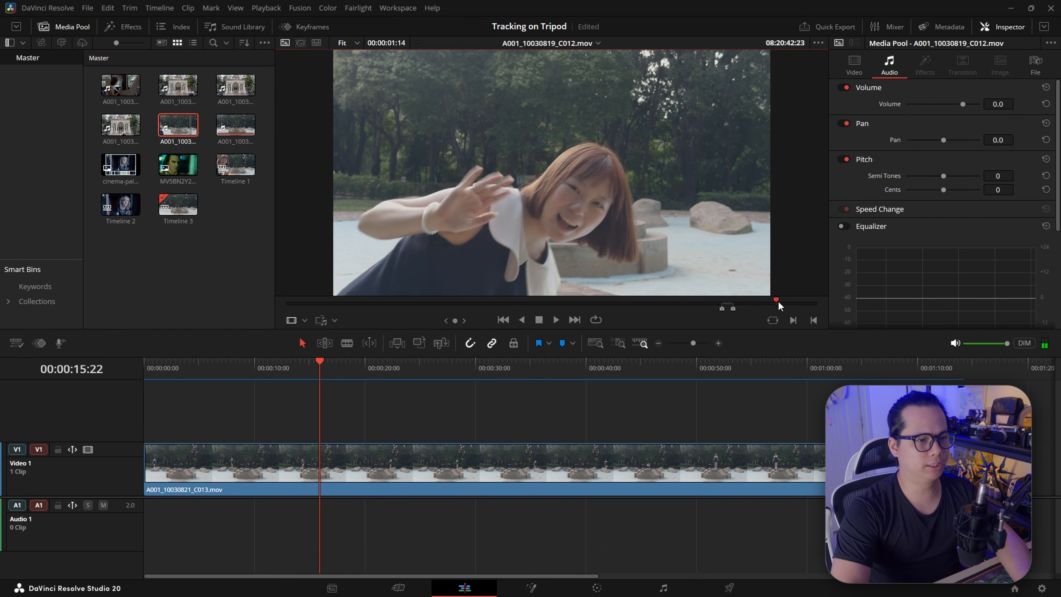
left_click_drag(293, 302, 768, 307)
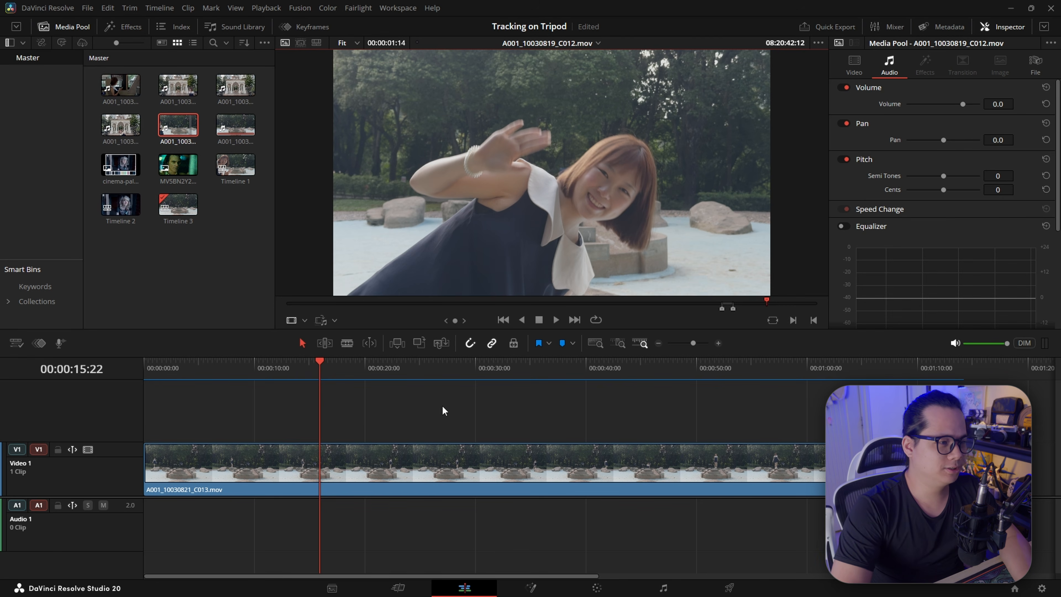
Step: Examine the timeline's long take from its start through about 00:01:04:20 to see where the subject stands
left_click_drag(321, 369, 258, 375)
left_click_drag(128, 497, 128, 509)
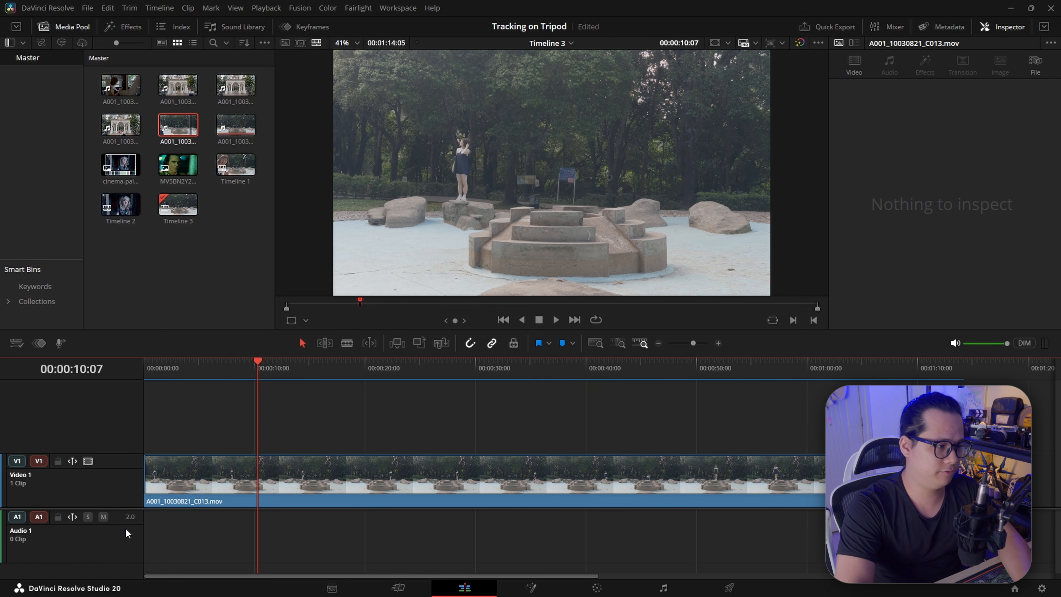
scroll(125, 528, "up", 1)
scroll(132, 520, "up", 1)
key("Home")
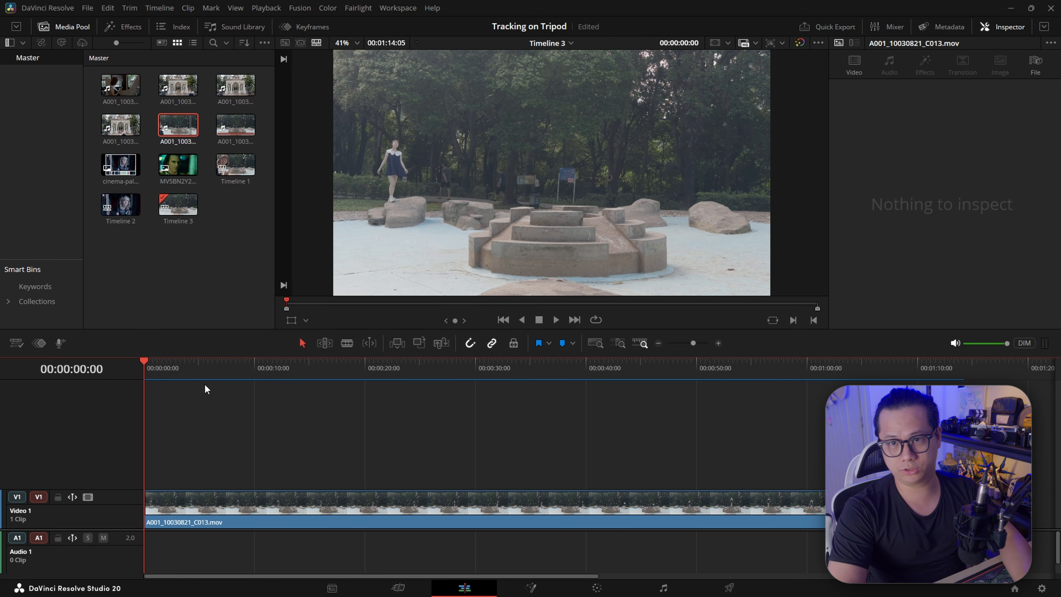
left_click_drag(153, 370, 478, 370)
left_click_drag(479, 372, 860, 370)
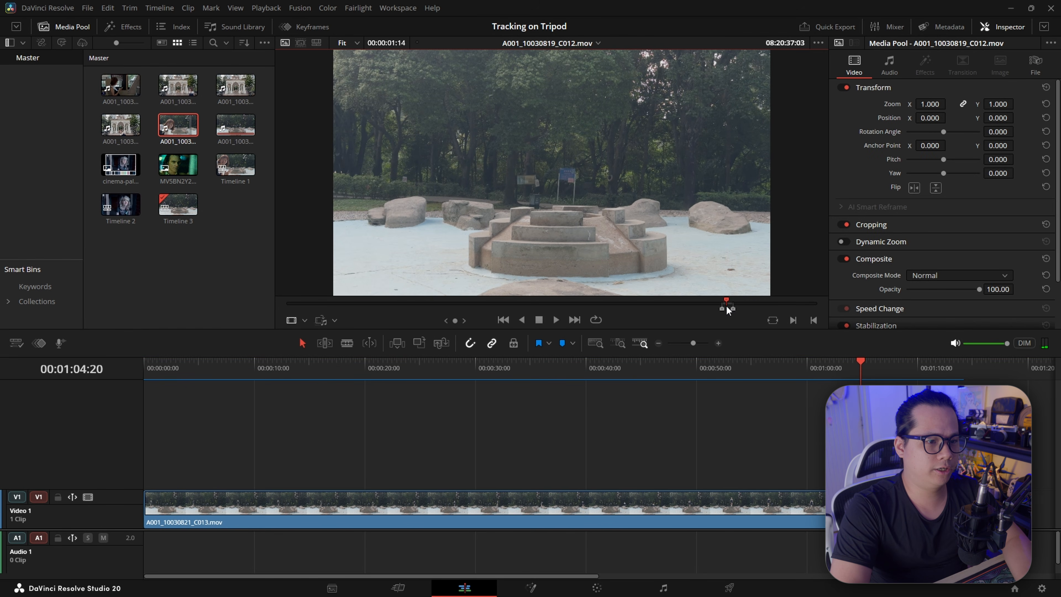
Step: Find the empty-scene frame in A001_10030819_C012.mov and place that section at the start of Video 1, beneath the main clip
left_click_drag(727, 306, 725, 303)
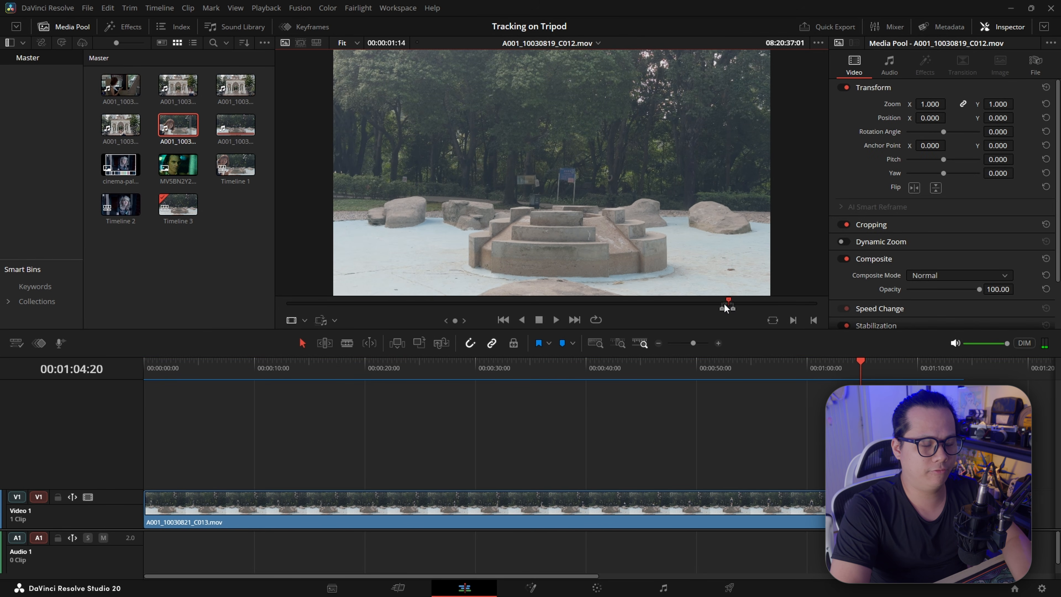
left_click_drag(725, 305, 727, 304)
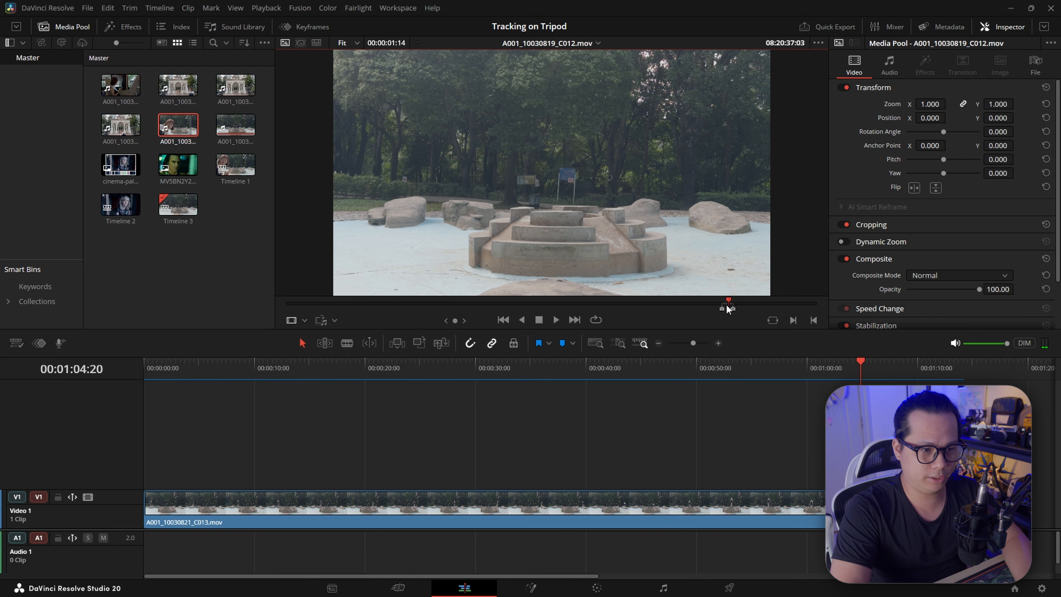
left_click_drag(548, 288, 817, 486)
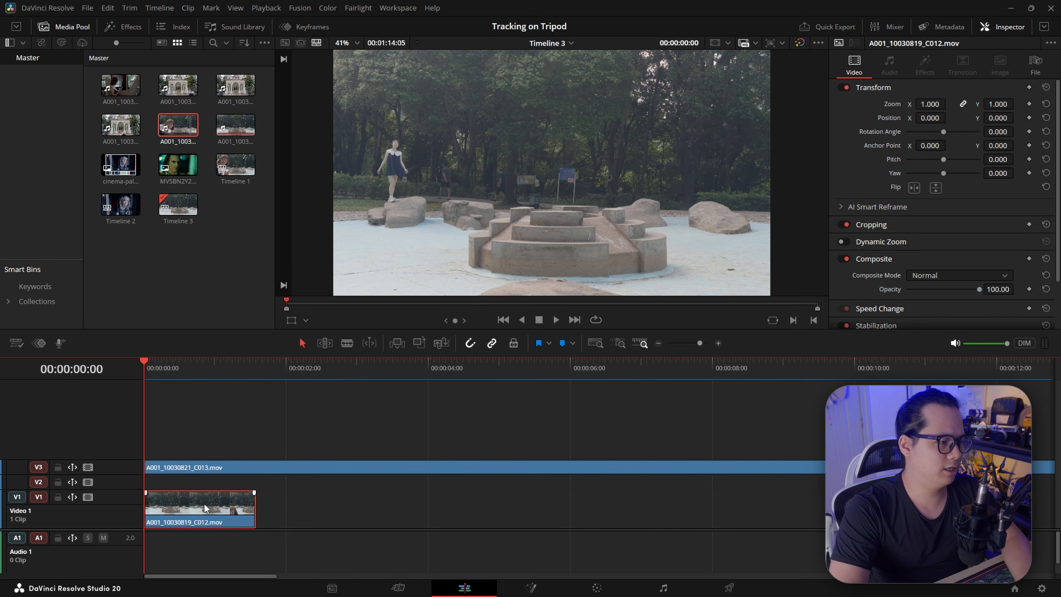
Step: Turn the A001_10030819_C012.mov clip into a freeze frame and extend it beneath the main clip
key("r")
left_click(229, 469)
key("r")
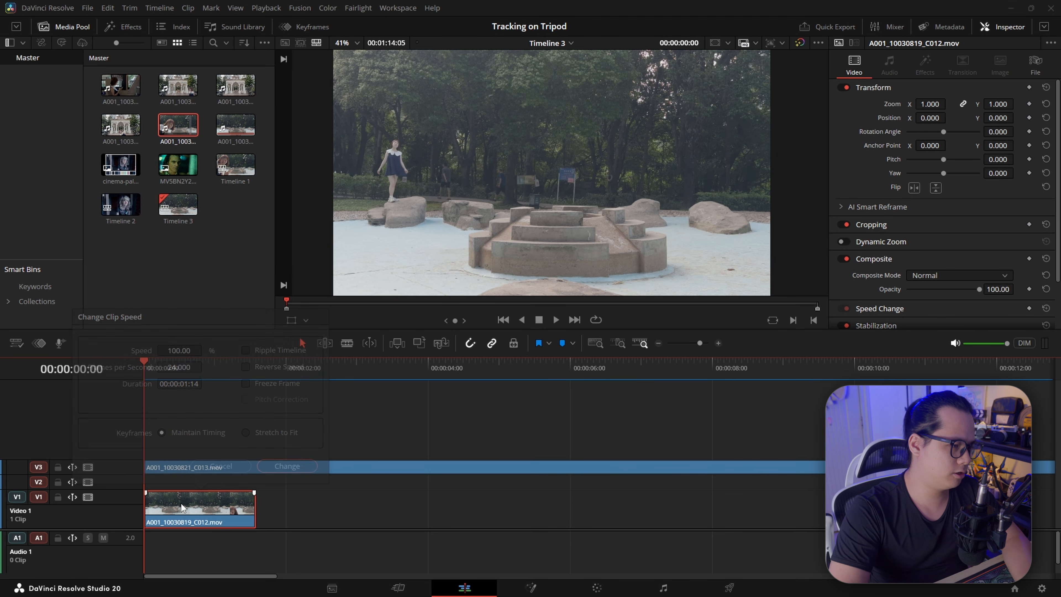
left_click(274, 385)
left_click(287, 465)
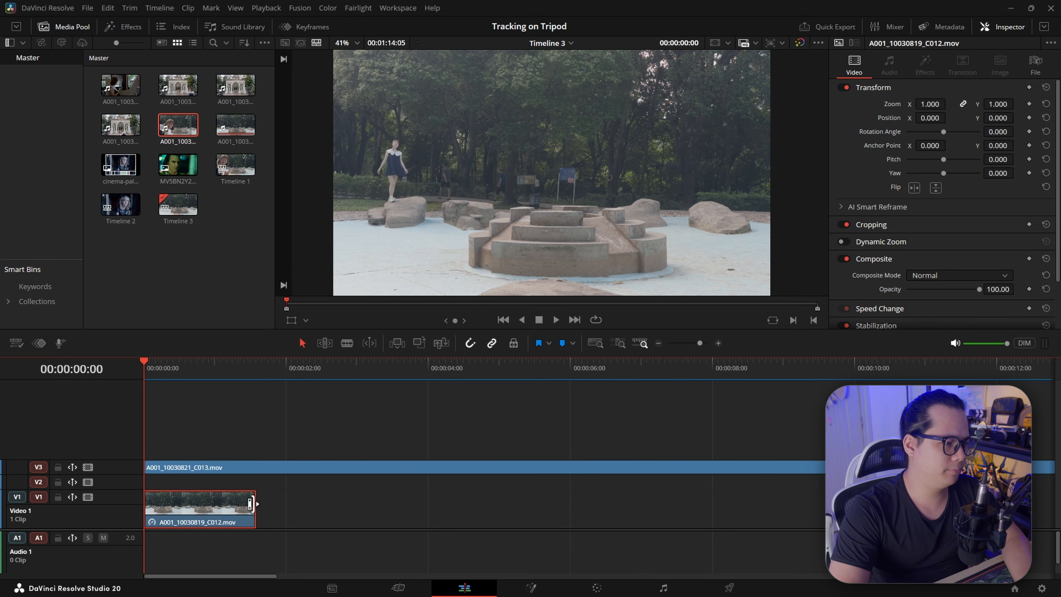
left_click_drag(254, 504, 825, 506)
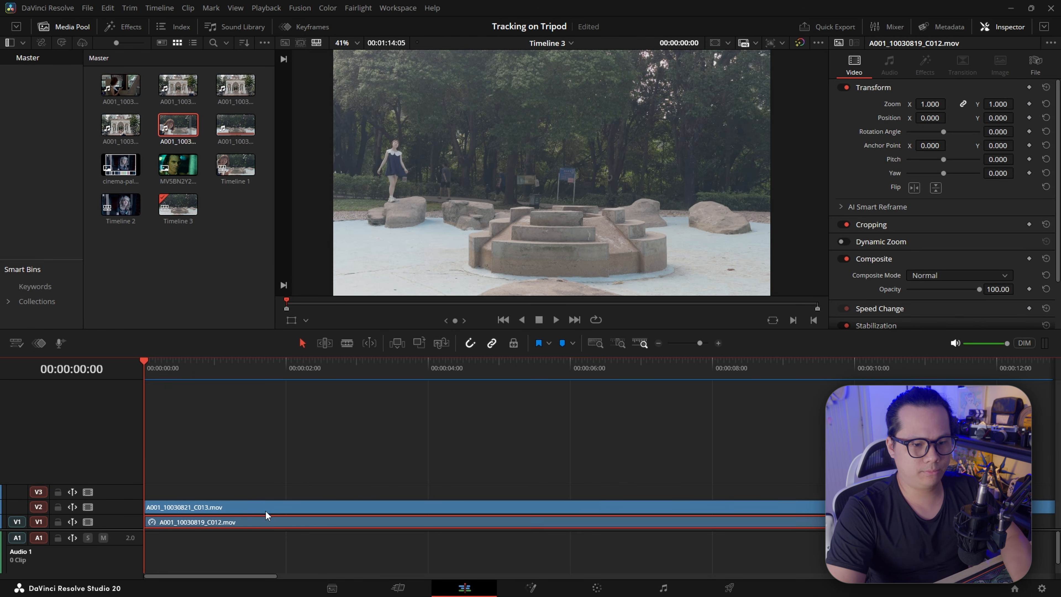
Step: Disable the frozen background clip on Video 1 and make the Video 2 track taller
key("d")
key("d")
left_click(249, 510)
left_click_drag(142, 500, 142, 459)
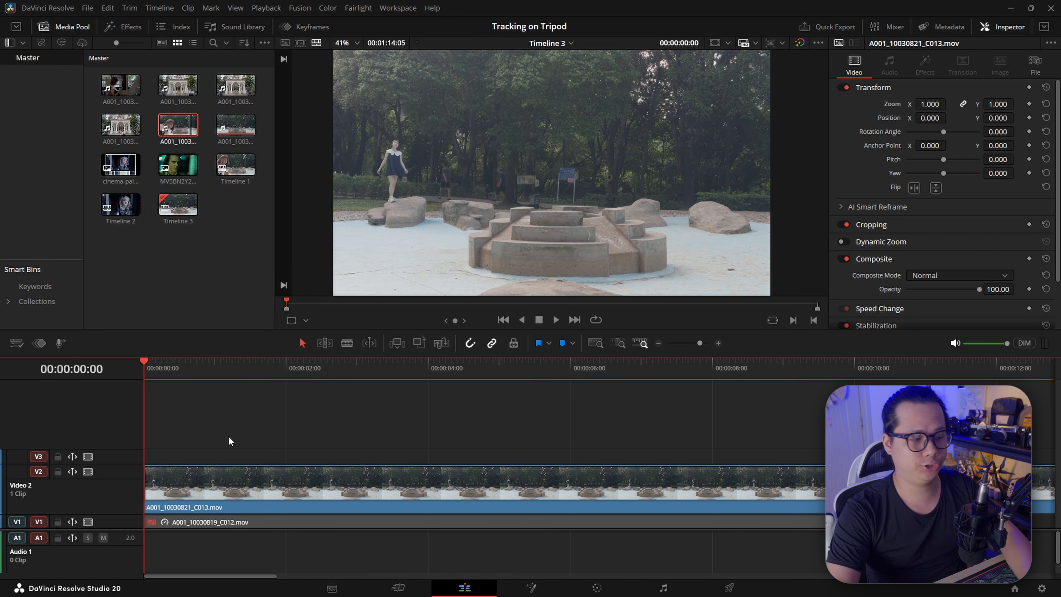
Step: Split the Video 2 clip at 00:00:05:21 and move the remaining part to the start of Video 3
key("space")
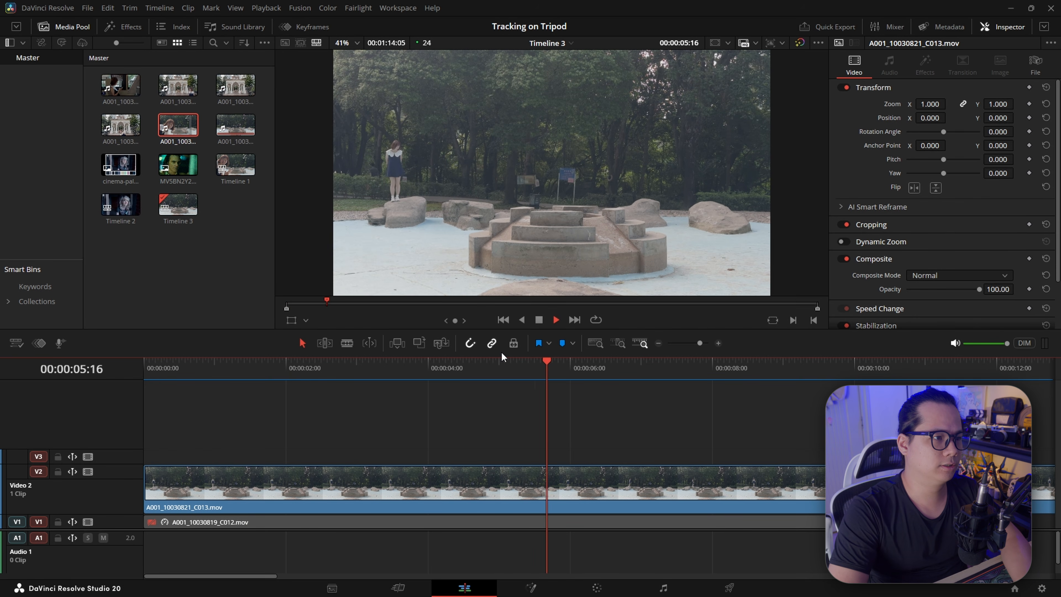
key("space")
left_click_drag(613, 371, 562, 364)
key("b")
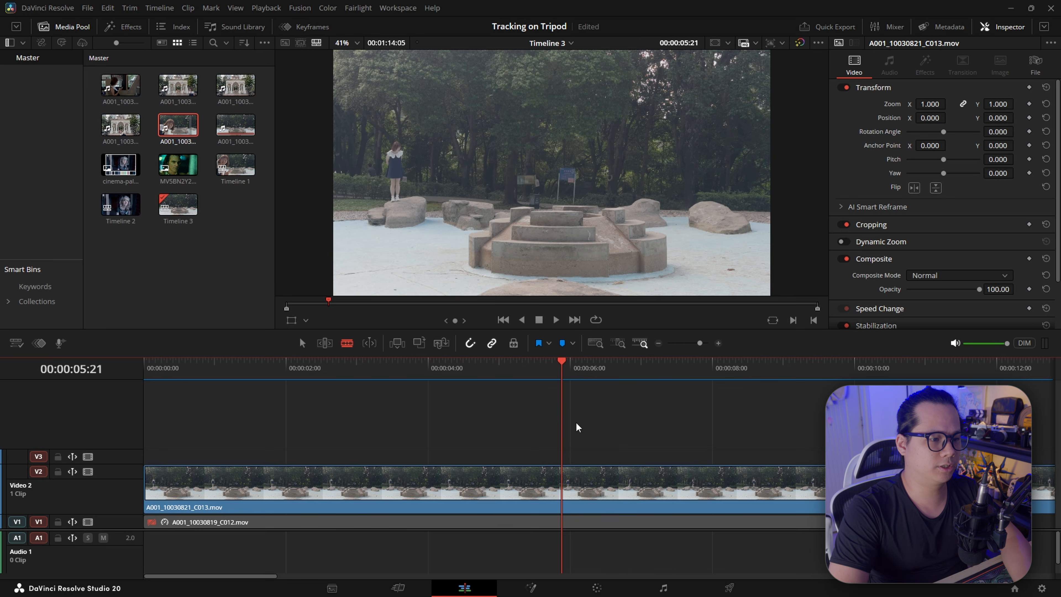
left_click(564, 485)
key("a")
left_click_drag(580, 487, 184, 459)
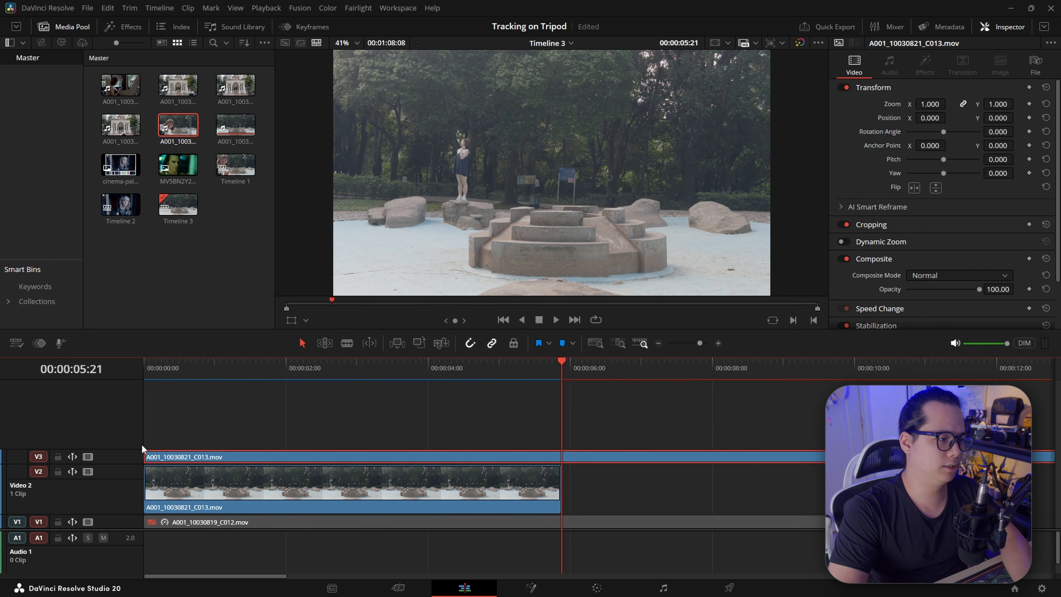
Step: Enlarge the Video 3 track, split its clip at 00:00:02:15, and move the remaining part to the timeline start
scroll(137, 489, "down", 3)
left_click_drag(123, 485, 125, 439)
left_click_drag(146, 368, 330, 369)
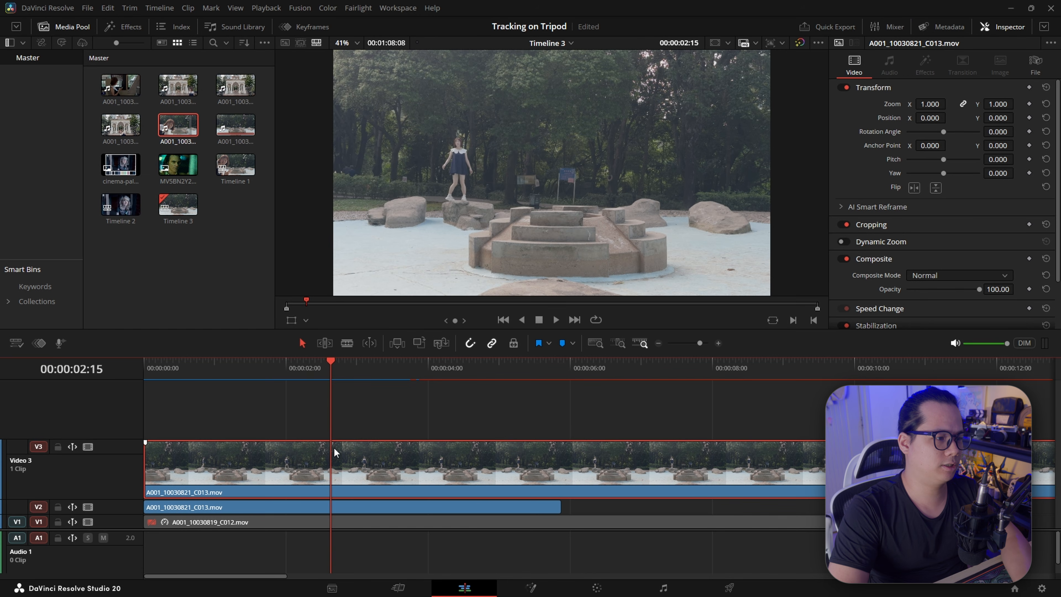
key("b")
left_click(335, 465)
key("a")
left_click_drag(417, 462, 200, 462)
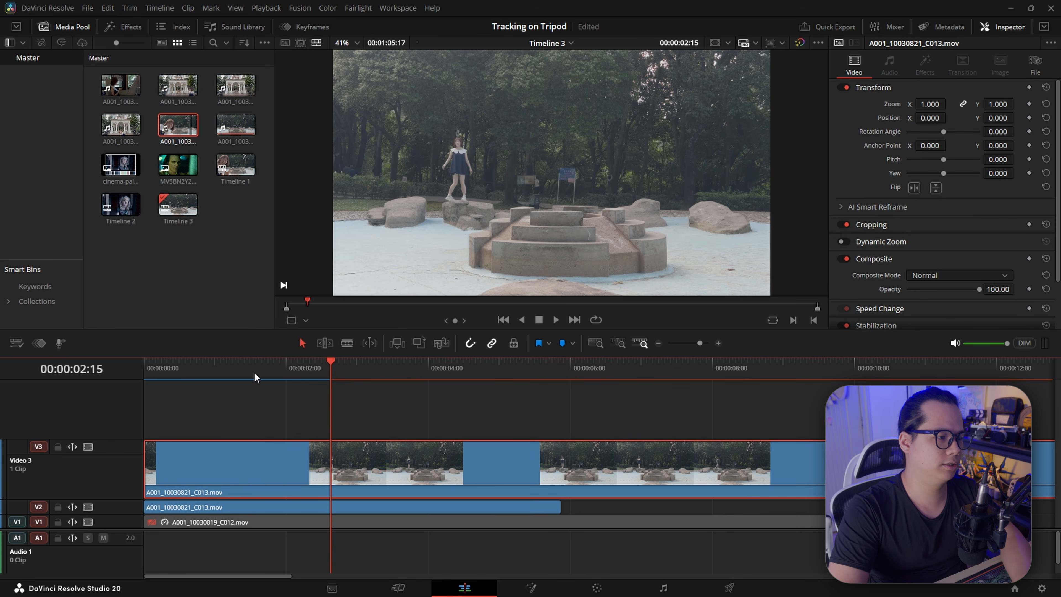
Step: Split the Video 3 clip at 00:00:08:00
left_click_drag(331, 370, 713, 377)
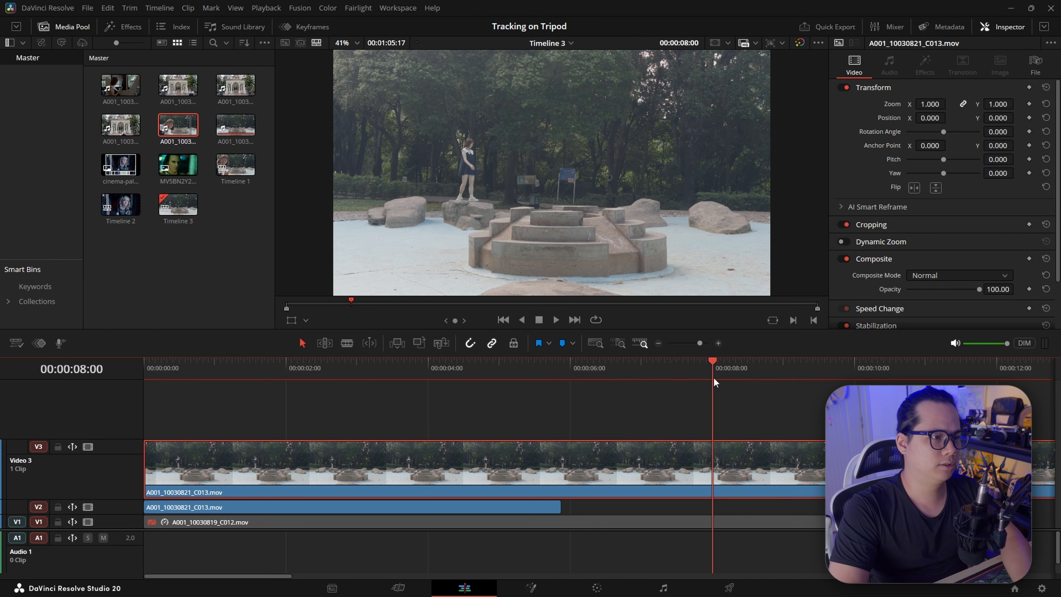
key("b")
left_click(714, 460)
key("a")
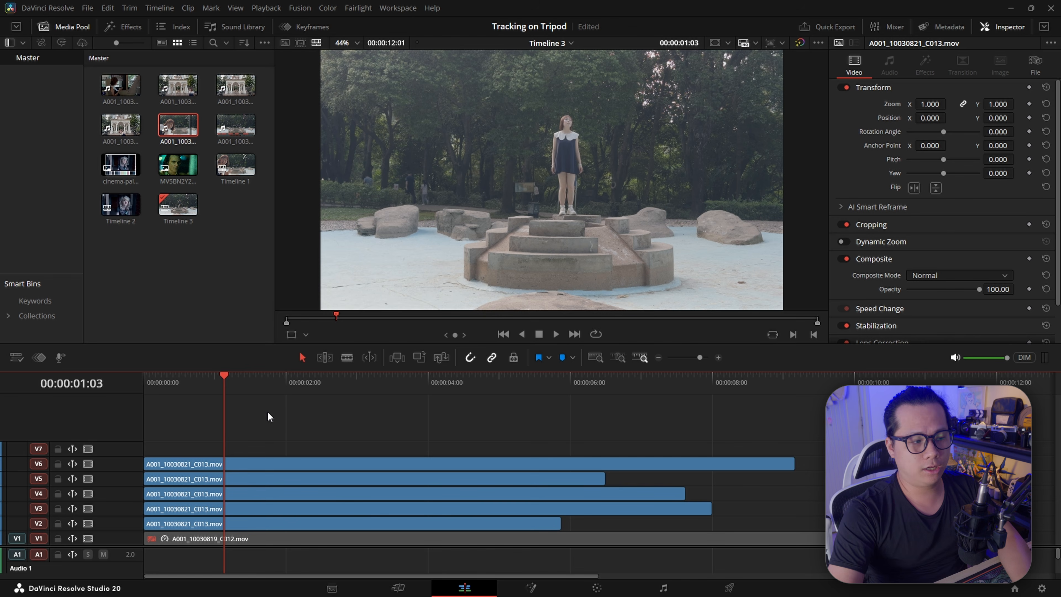
Step: Disable and re-enable the clips on Video 3 through Video 6 to compare the stacked layers
left_click_drag(327, 439, 357, 507)
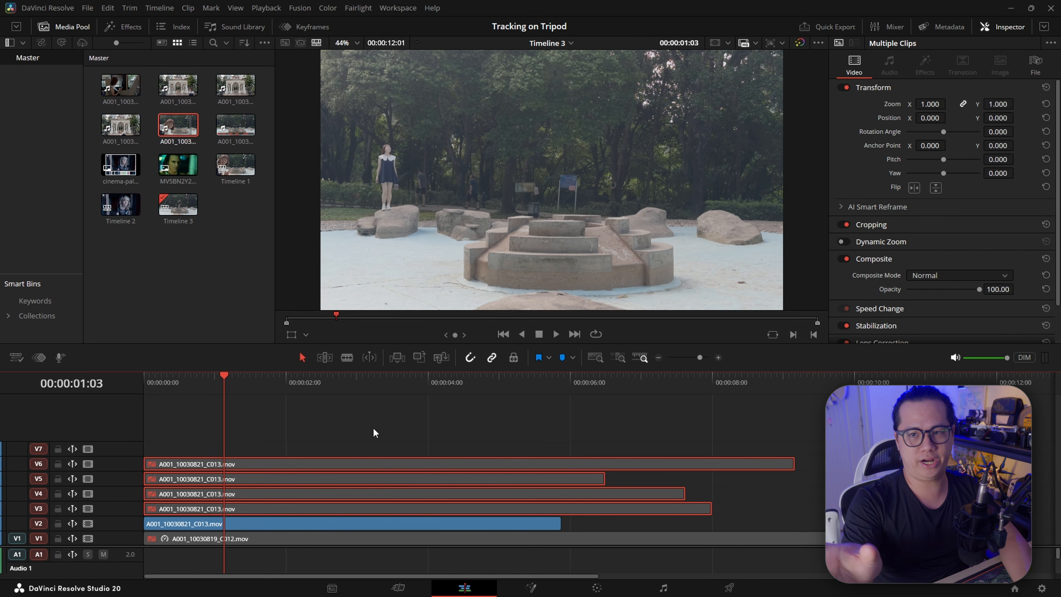
key("d")
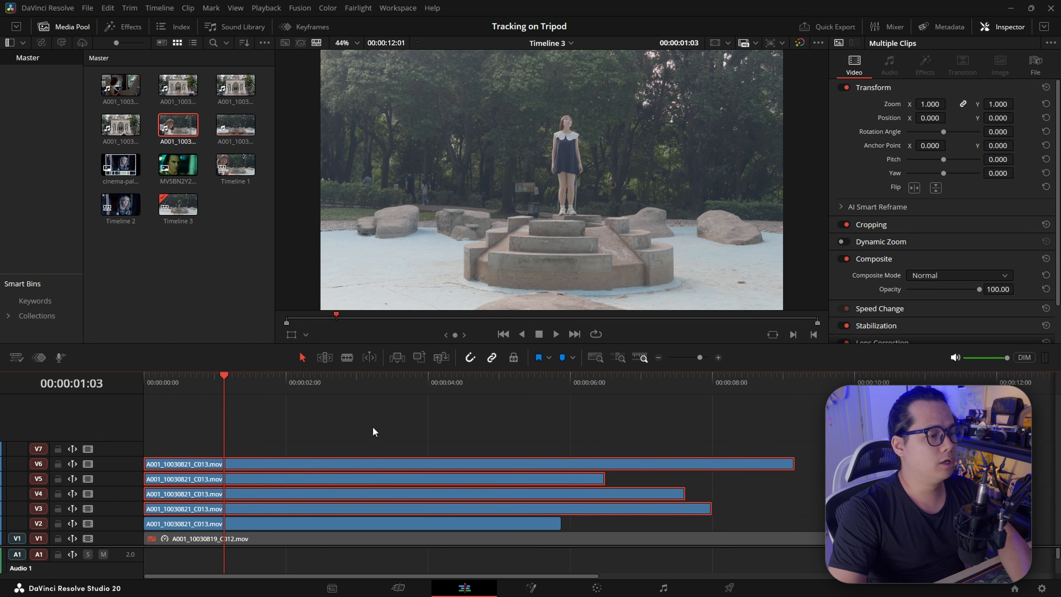
left_click(370, 413)
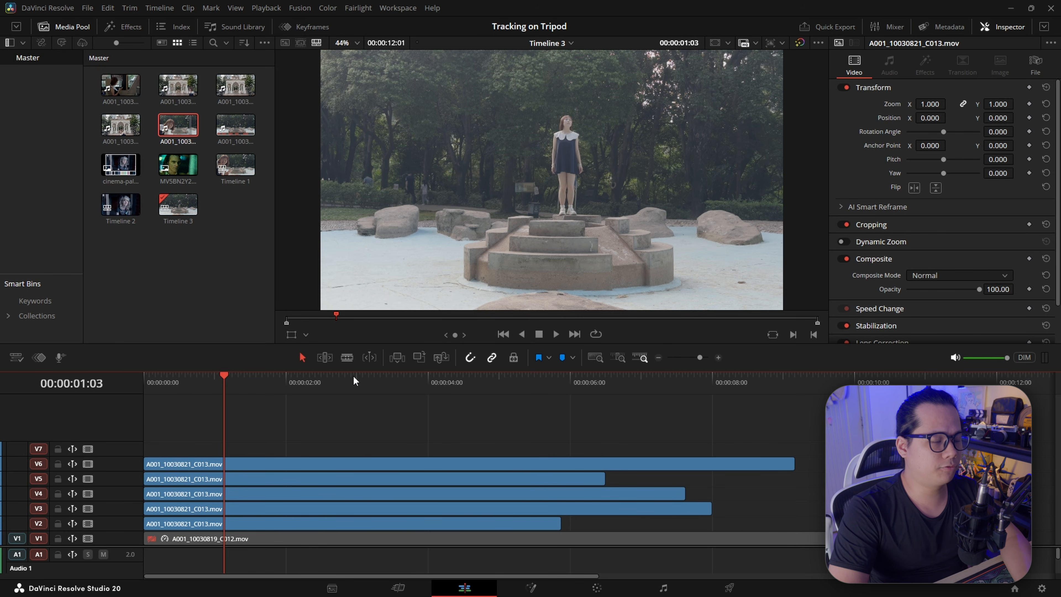
left_click_drag(392, 432, 535, 506)
left_click(537, 468)
Step: Enable the frozen background clip on Video 1, check it at 00:00:10:08, and return to the timeline start
left_click(406, 539)
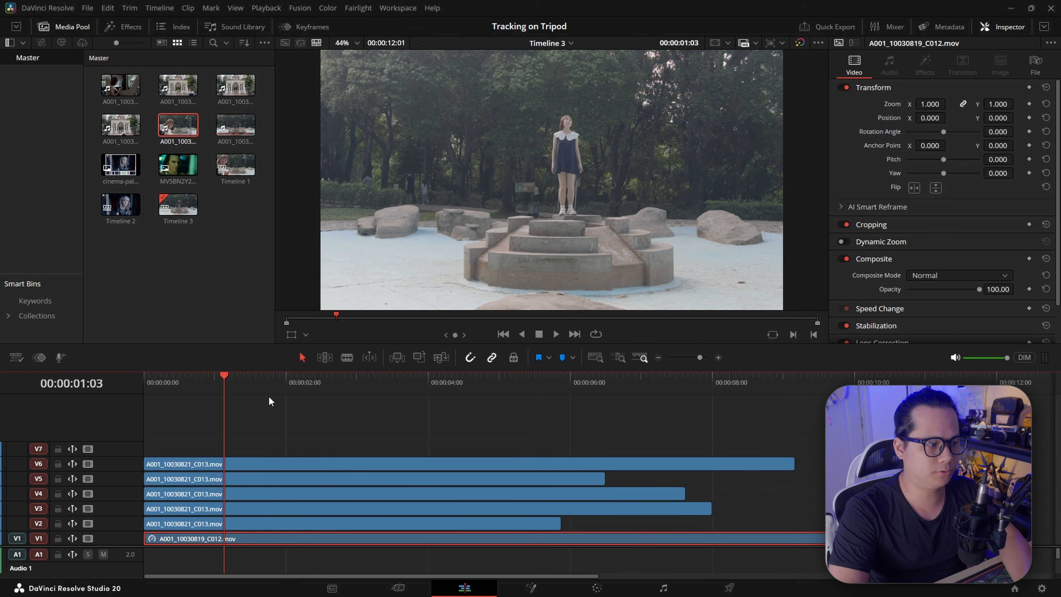
left_click(318, 386)
left_click(879, 393)
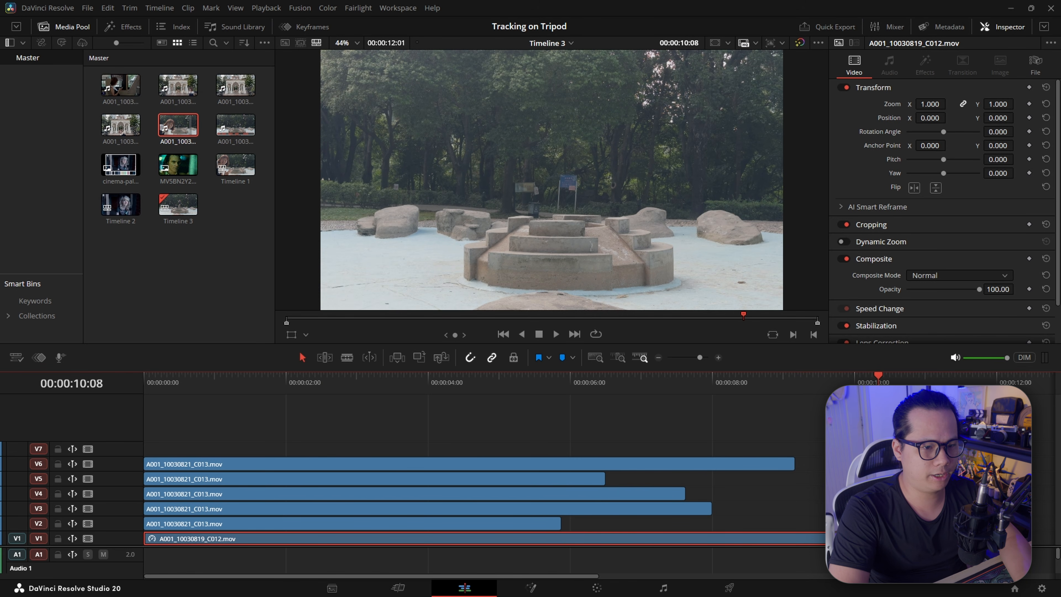
key("Home")
Step: Disable the clips on Video 3 through Video 6 and check the timeline around 00:00:02:15
left_click_drag(221, 420, 325, 512)
key("d")
left_click_drag(158, 378, 335, 508)
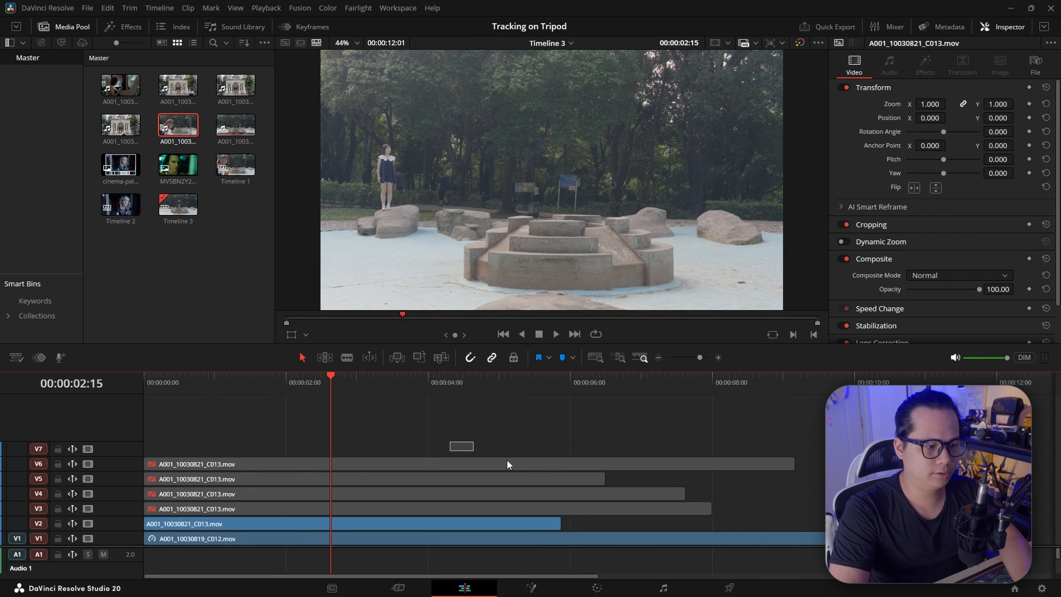
Step: Switch to the Color page and compare the subject in the Video 2 clip with the empty background clip up close
left_click(294, 388)
left_click(597, 588)
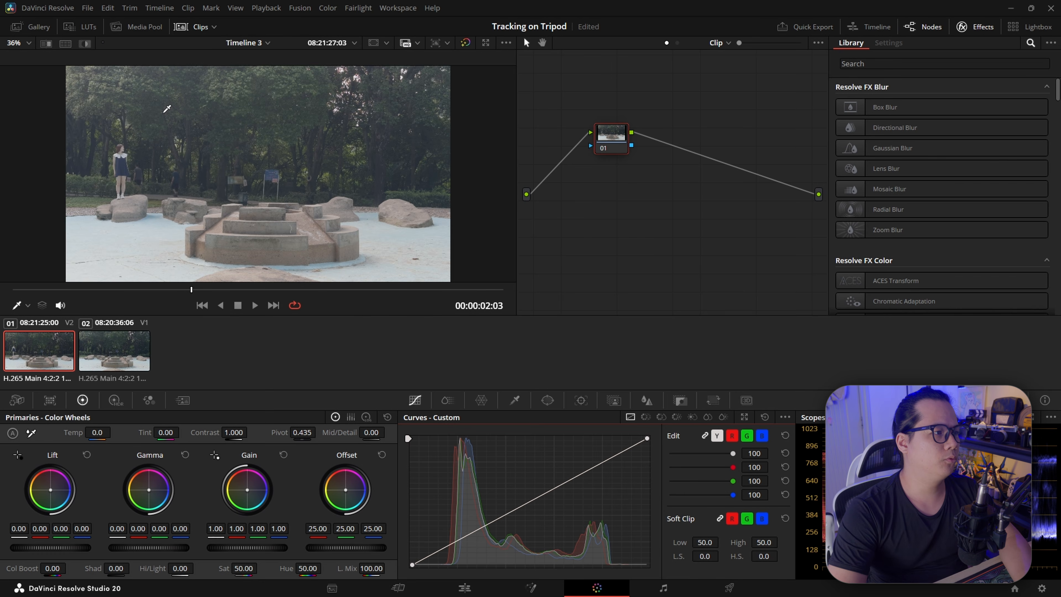
scroll(140, 184, "up", 5)
left_click_drag(137, 190, 293, 191)
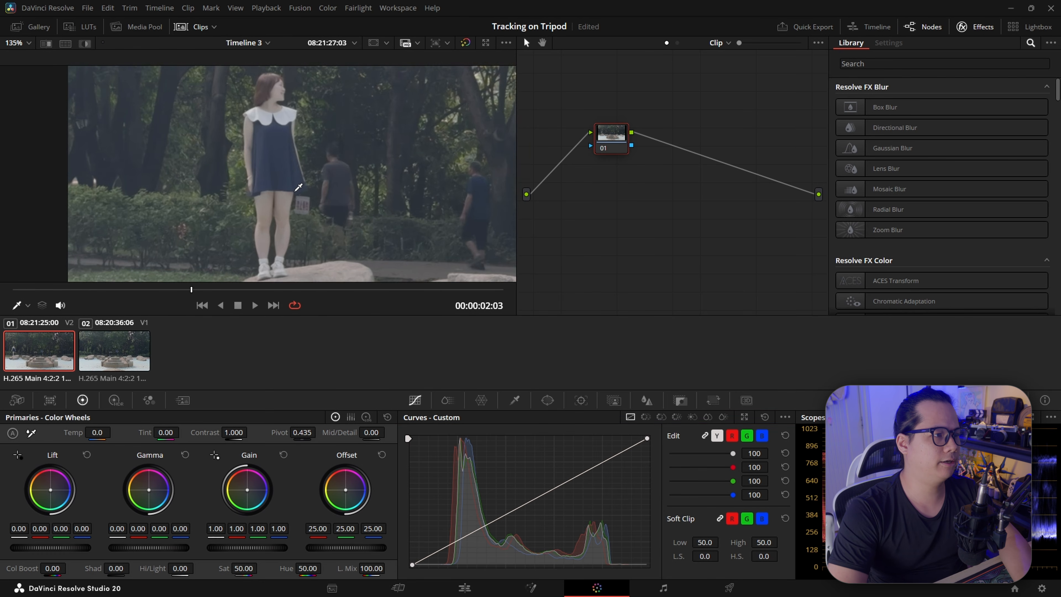
scroll(294, 191, "up", 3)
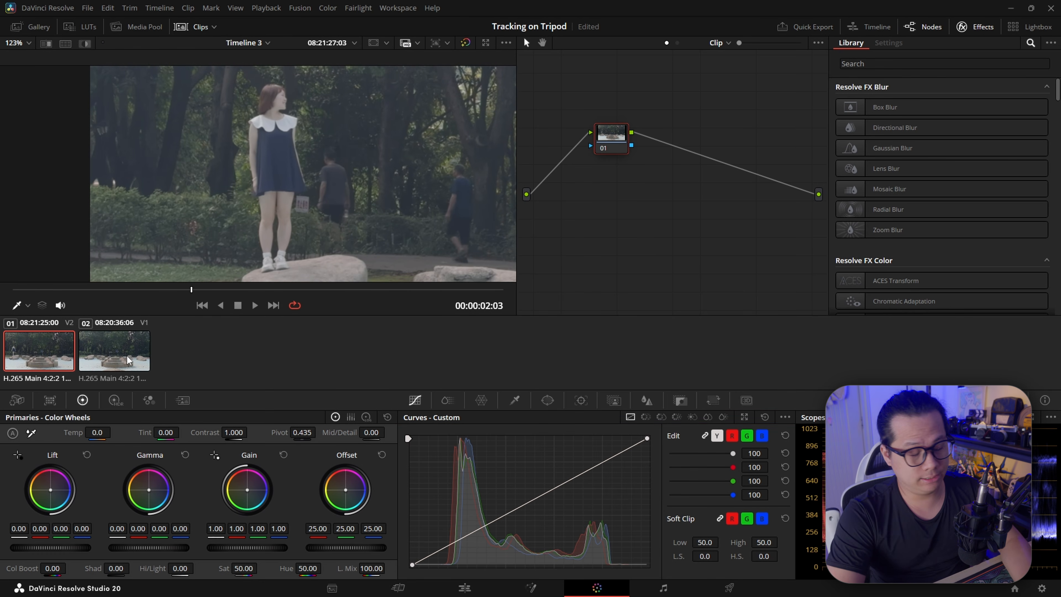
left_click(127, 351)
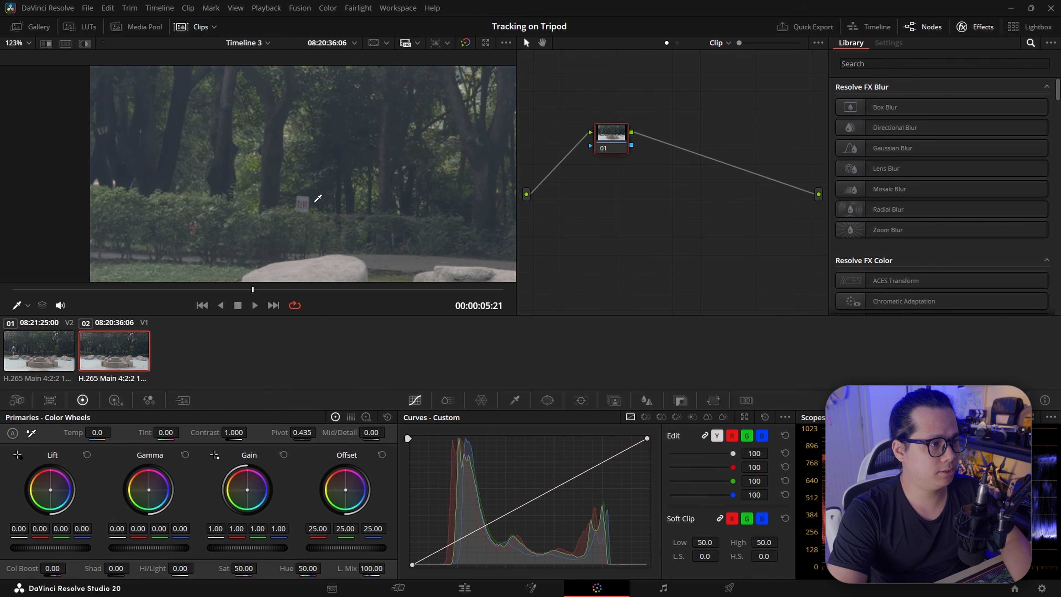
scroll(339, 197, "down", 3)
Step: Start a Magic Mask on the Video 2 clip's first frame with one point on the subject's dress and one at the neck
left_click(46, 360)
scroll(255, 169, "up", 2)
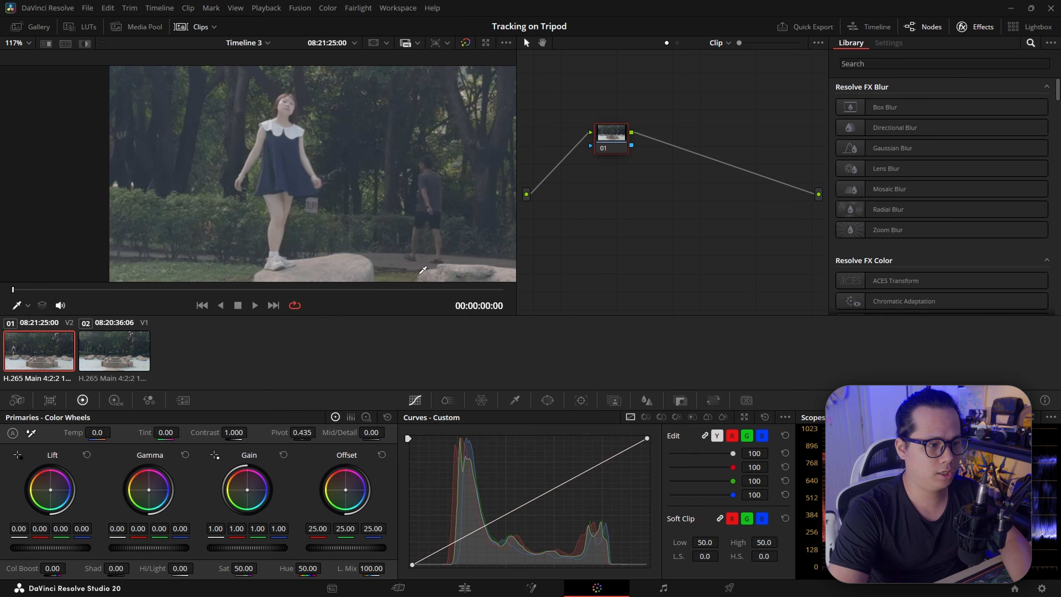
left_click(603, 402)
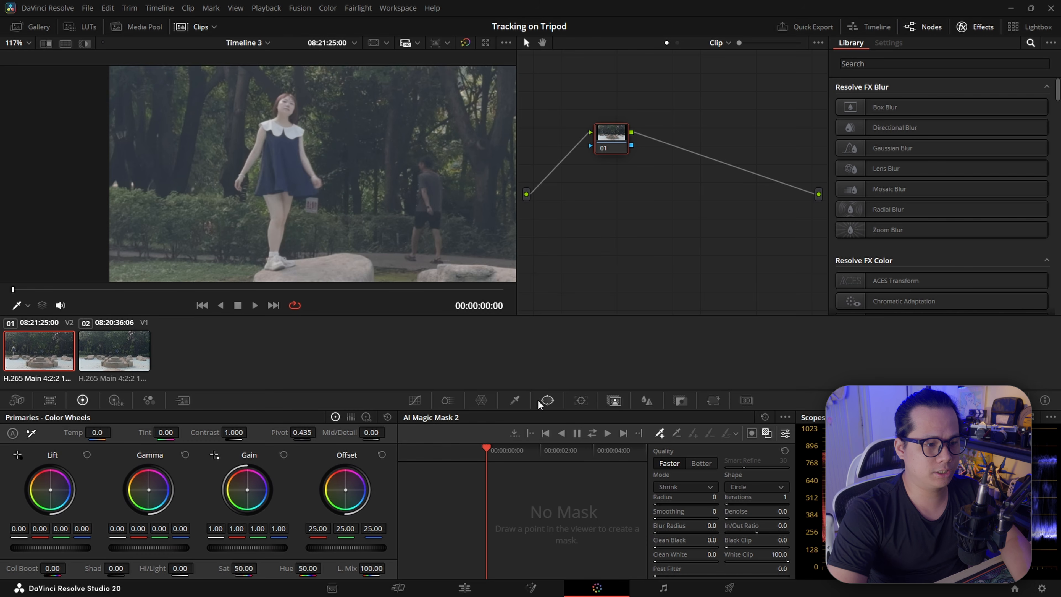
left_click(660, 435)
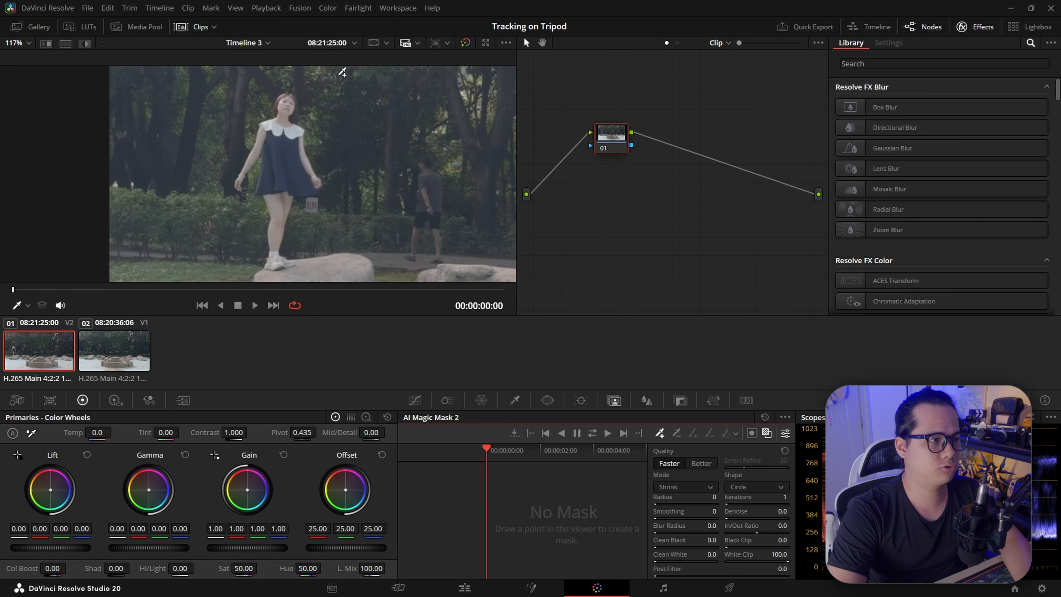
left_click(282, 159)
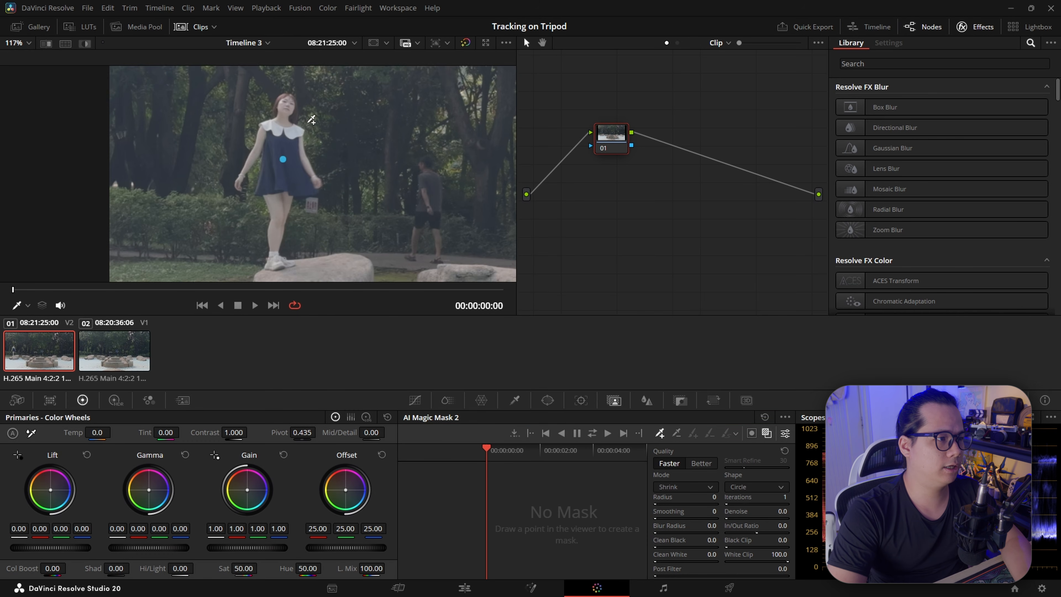
left_click(282, 120)
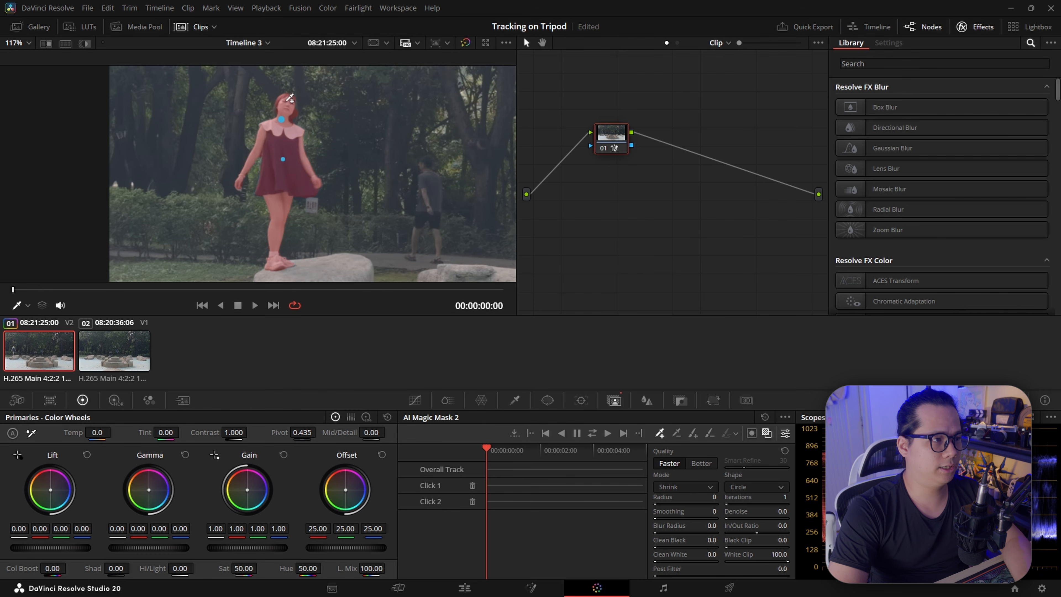
Step: Track the Video 2 subject's mask in both directions, set its blur radius to 10.2, and inspect the mask edges
left_click(594, 434)
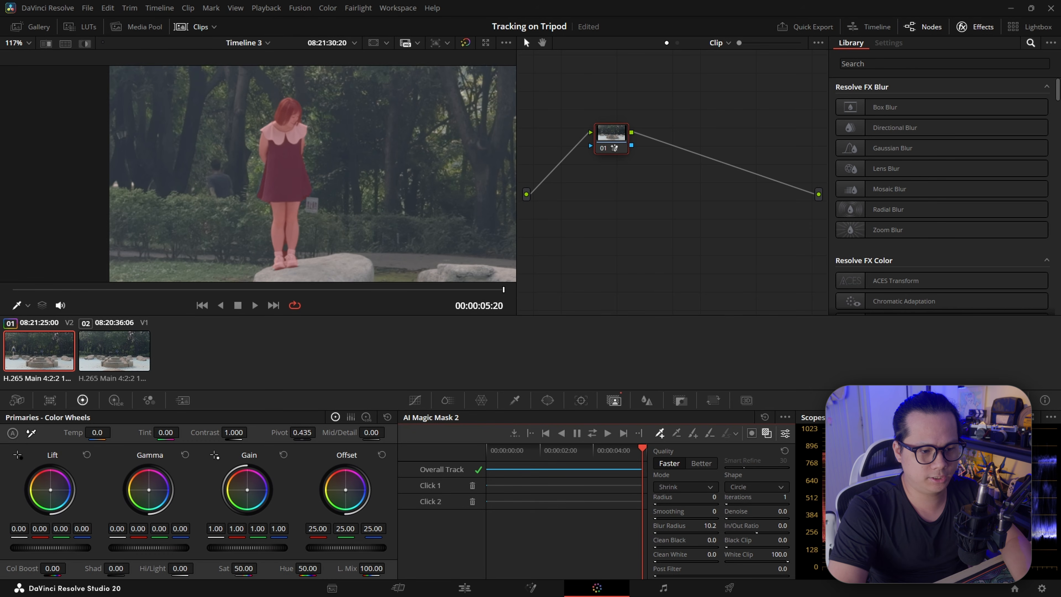
scroll(252, 122, "up", 3)
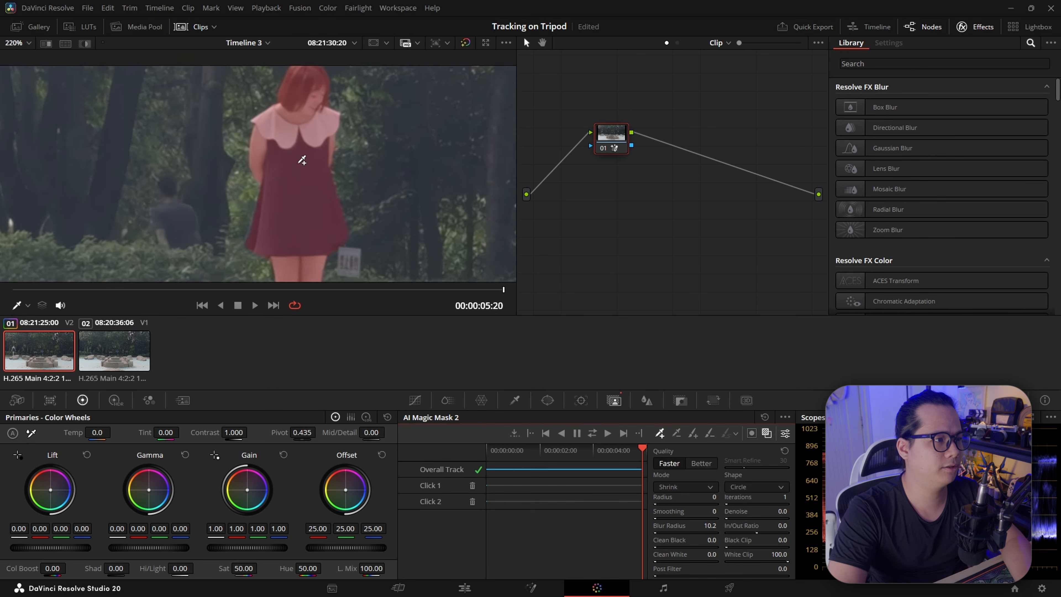
scroll(313, 201, "down", 4)
scroll(322, 217, "up", 2)
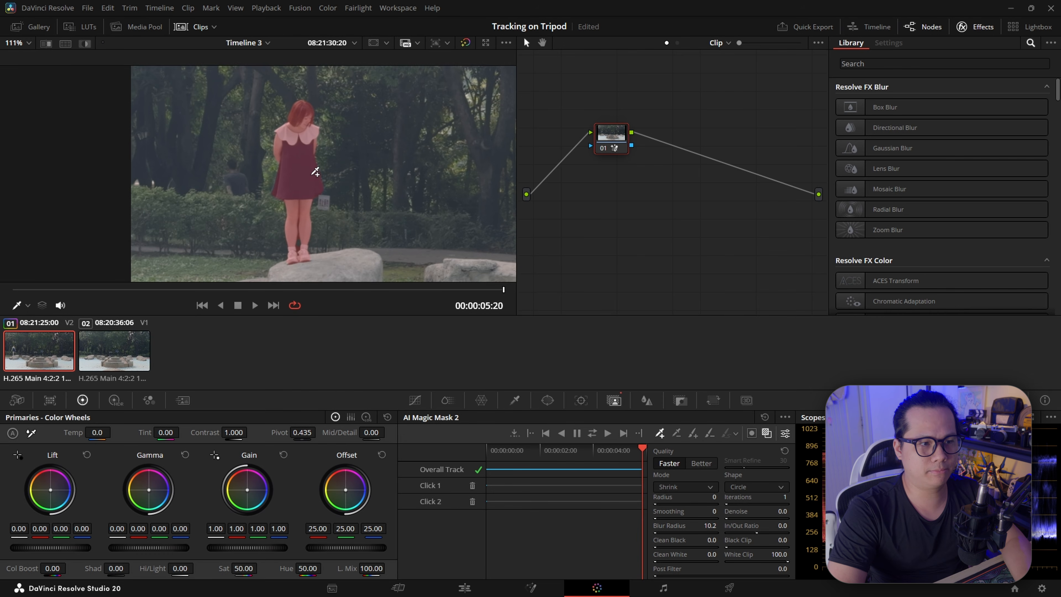
Step: Add an alpha output to the Video 2 clip's node graph and connect node 01's mask output to it
right_click(689, 228)
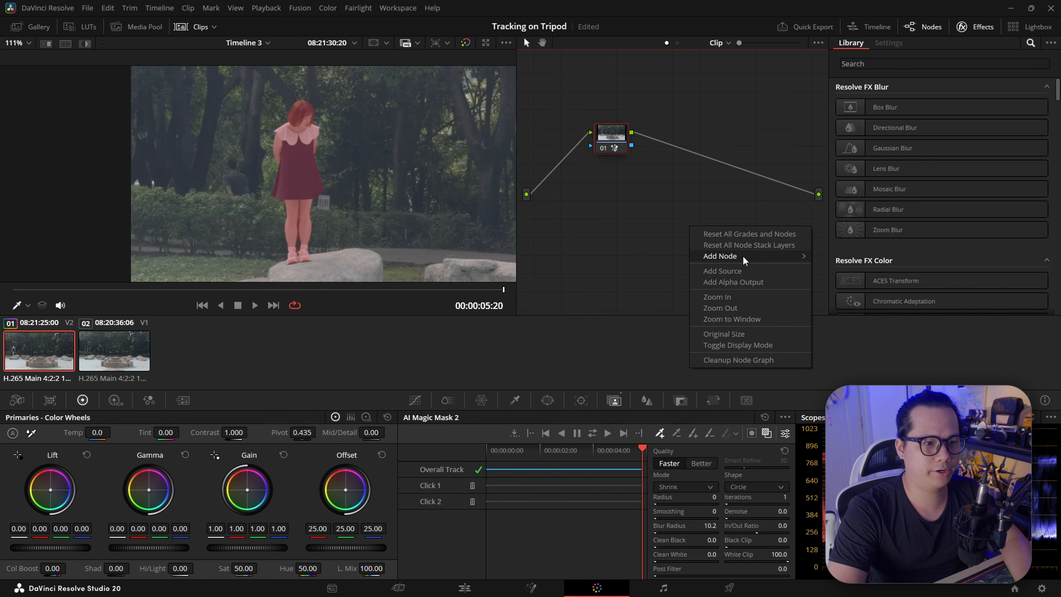
left_click(759, 283)
left_click_drag(630, 155, 618, 147)
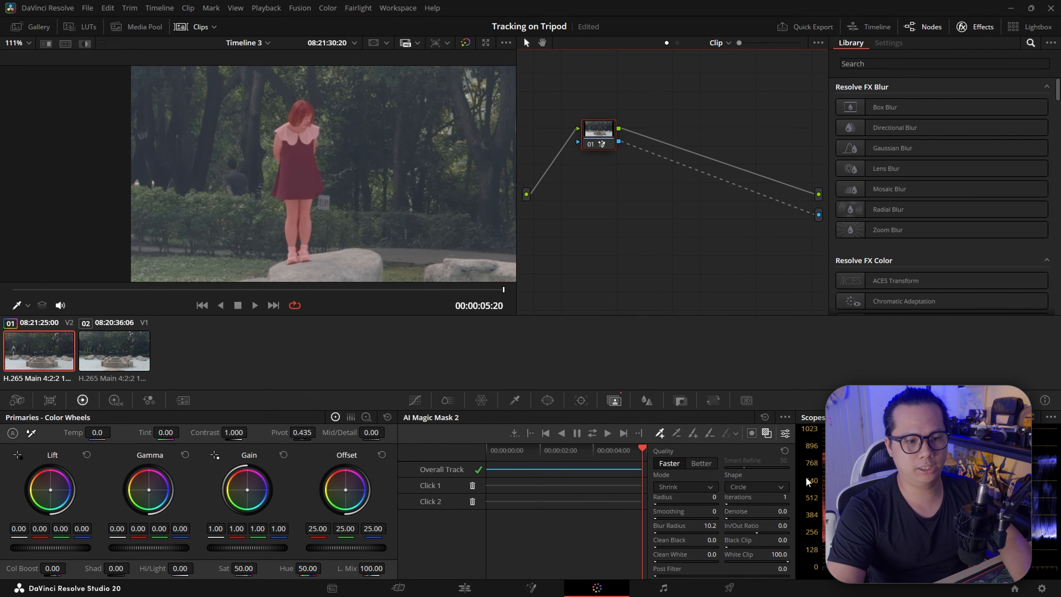
Step: Toggle the Magic Mask overlay off and on to compare the masked subject with the original image
left_click(766, 434)
left_click(766, 435)
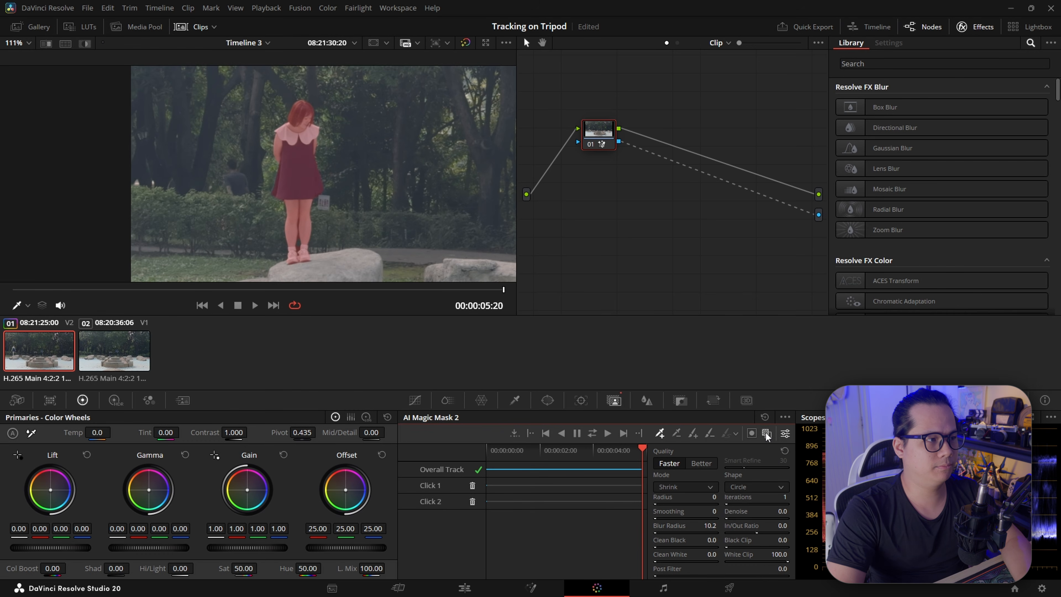
left_click(766, 435)
left_click(766, 434)
left_click(765, 434)
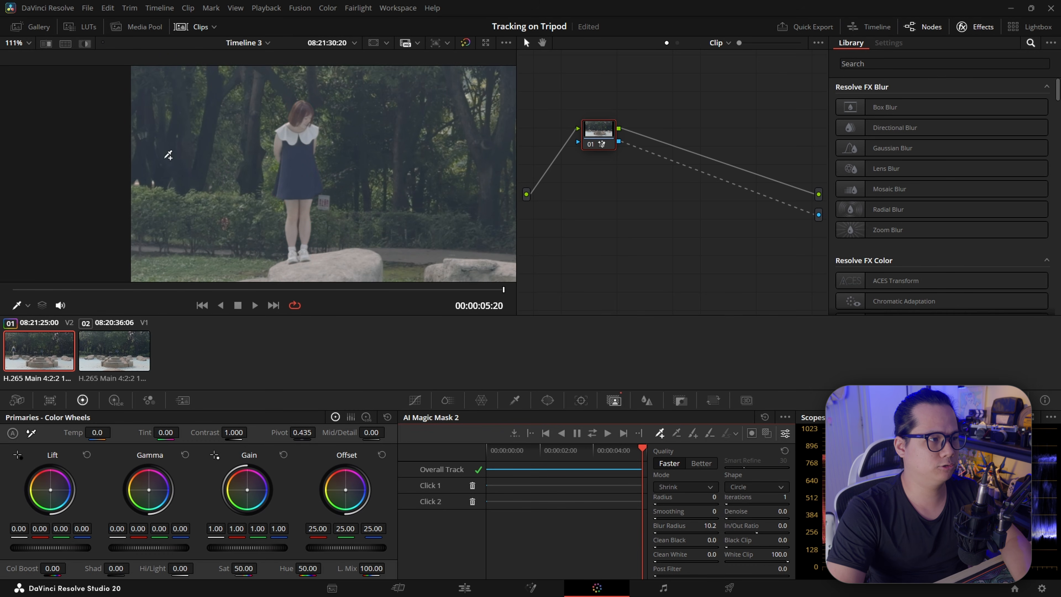
left_click(766, 434)
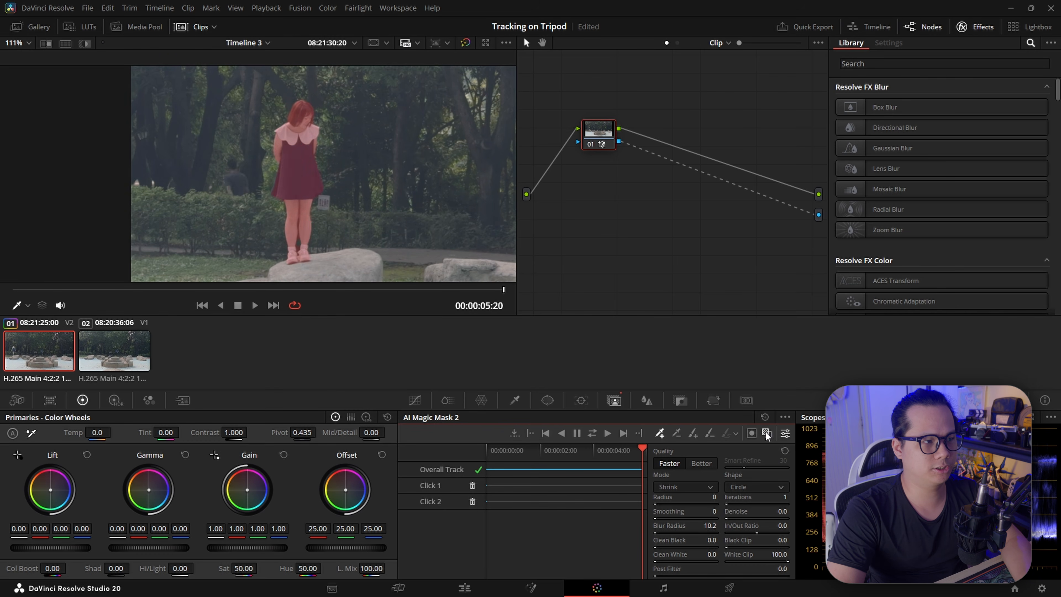
left_click(766, 434)
left_click(766, 435)
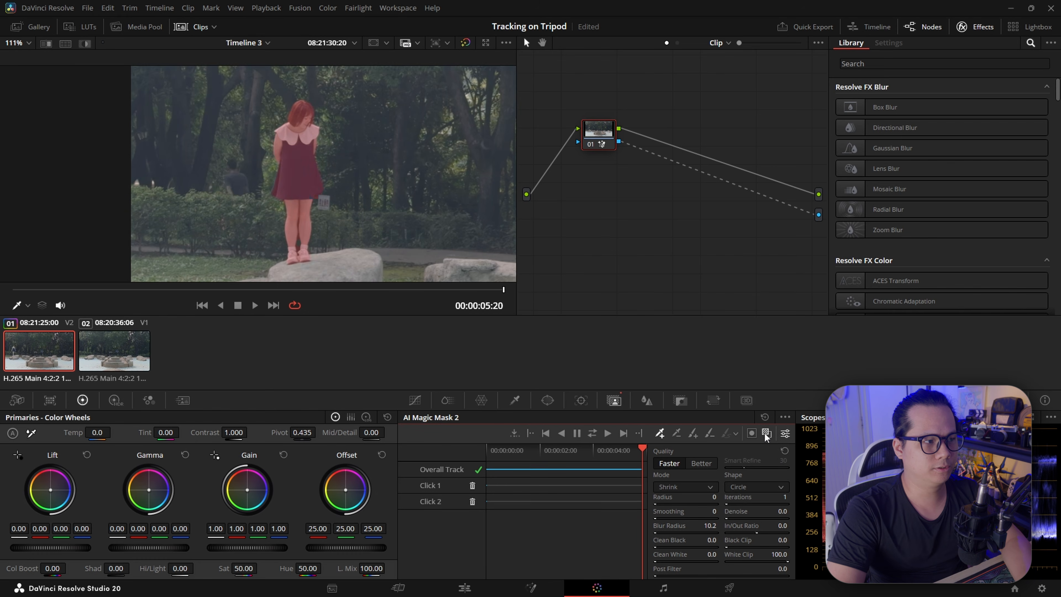
left_click(766, 435)
Step: Return to the Edit page, move to 00:00:03:18, and enable the clip on Video 3
left_click(474, 590)
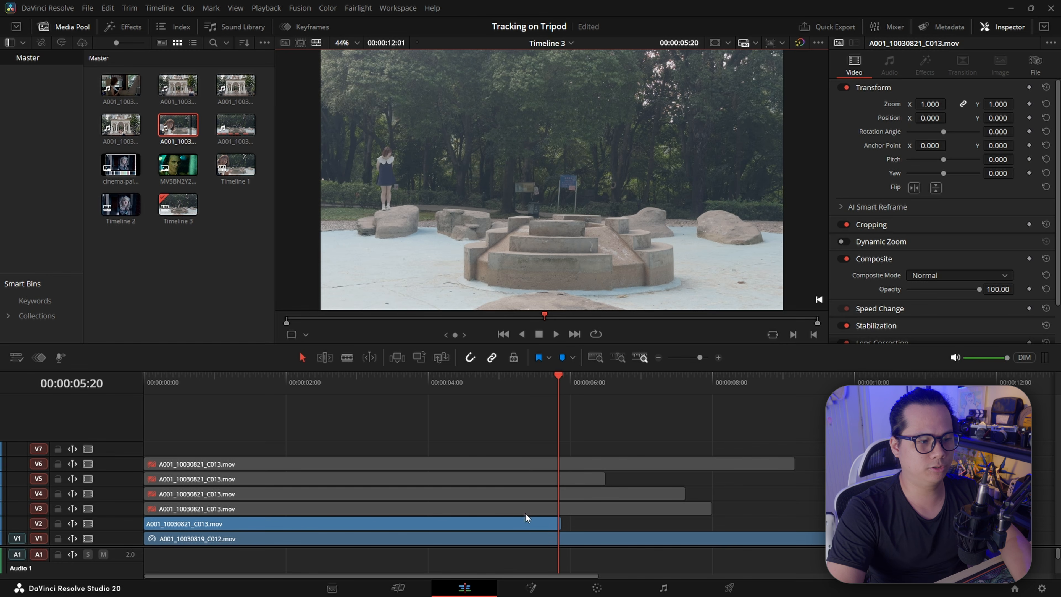
left_click_drag(429, 378, 410, 386)
left_click(443, 508)
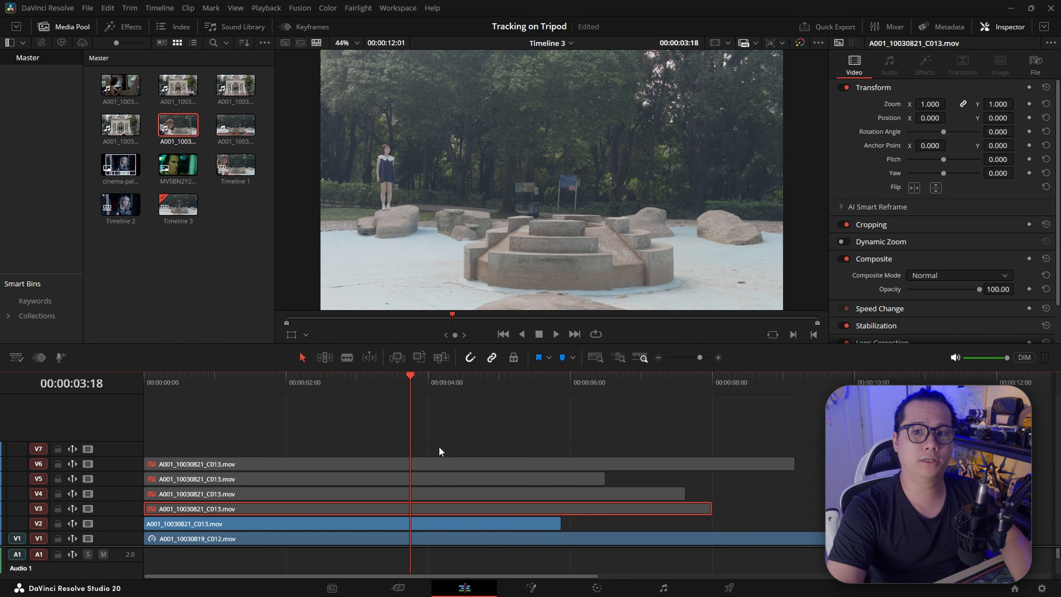
key("d")
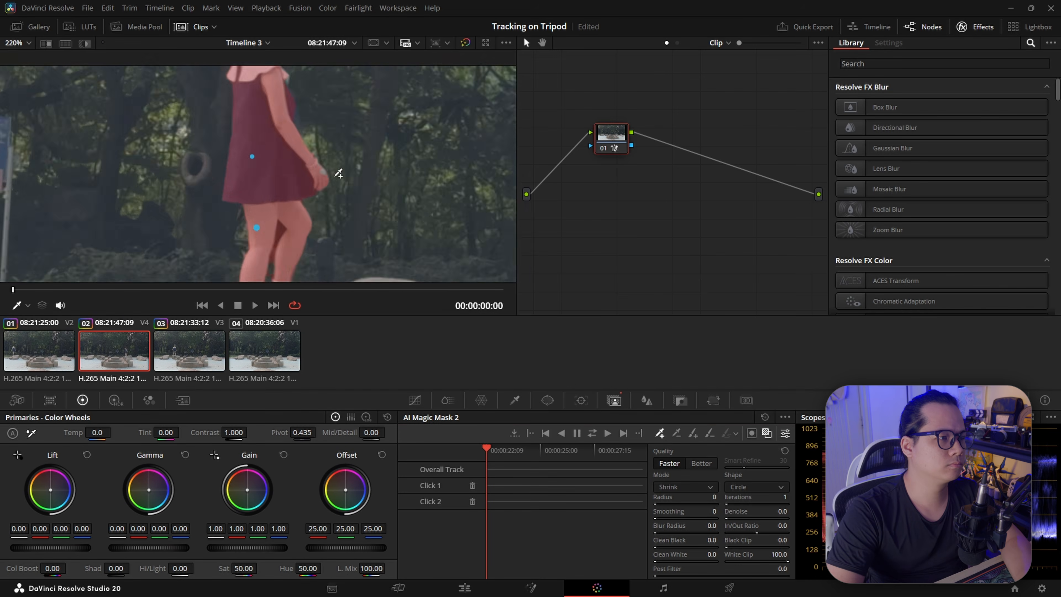
Step: At 00:00:03:17 in the Video 4 clip, add three mask points on the missed dress edge behind the arm and retrack in both directions
mouse_move(271, 290)
left_mouse_down()
mouse_move(196, 289)
mouse_move(253, 289)
left_mouse_up()
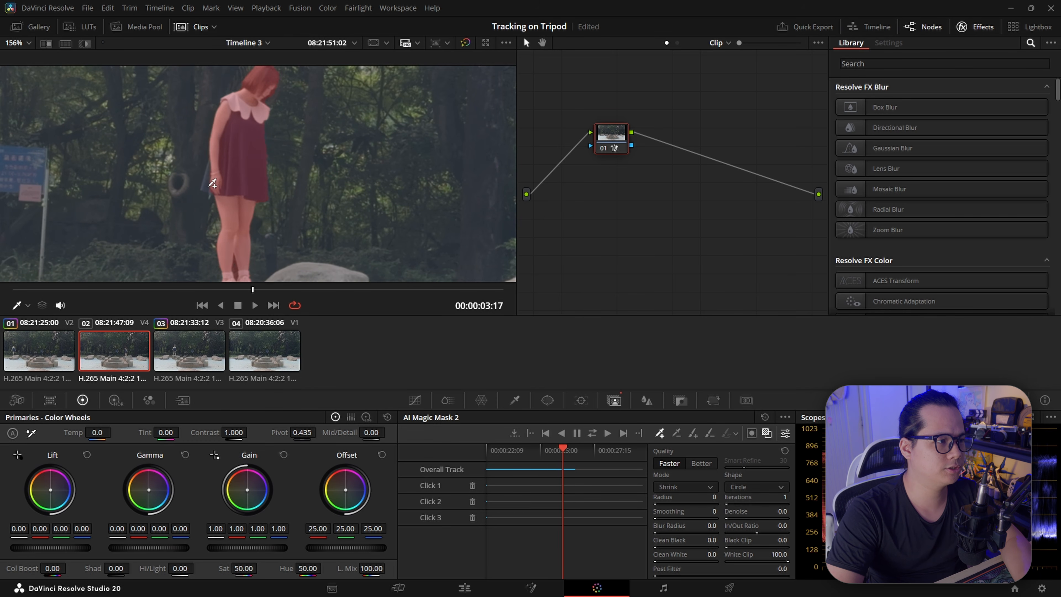
scroll(219, 182, "up", 5)
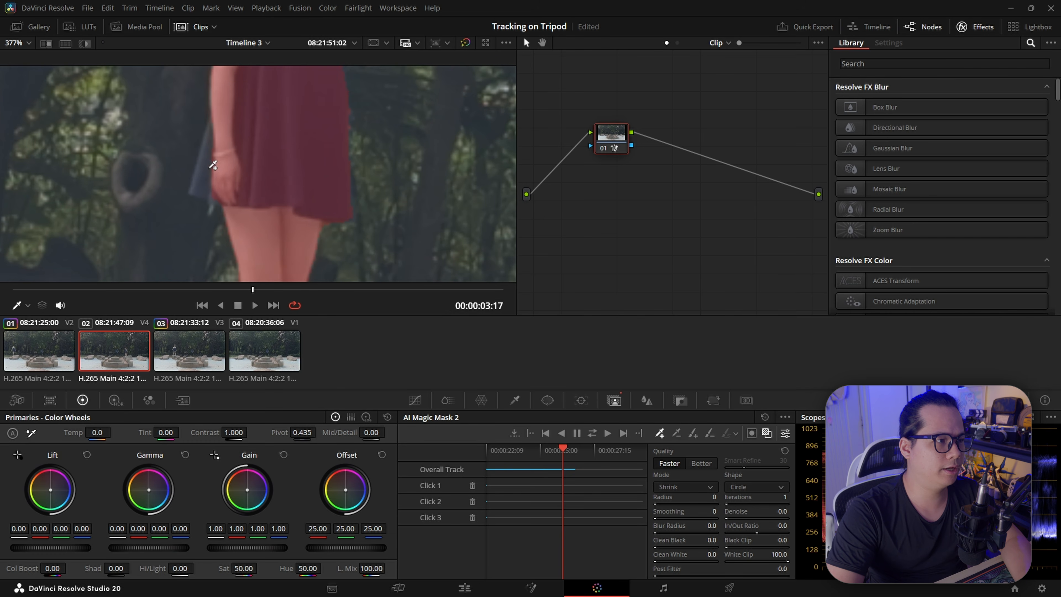
left_click(203, 178)
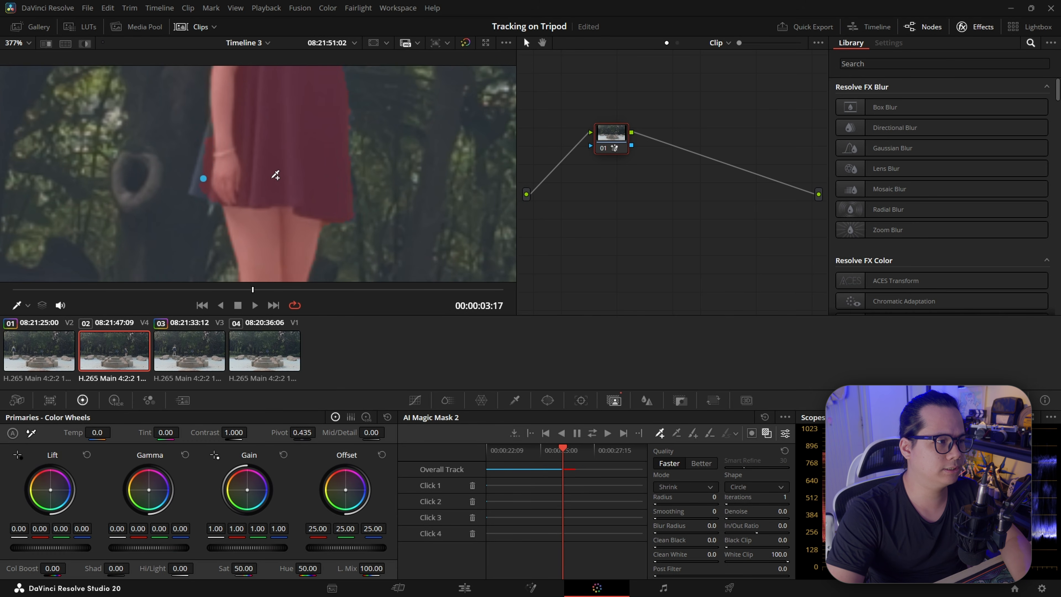
left_click(197, 173)
left_click(211, 130)
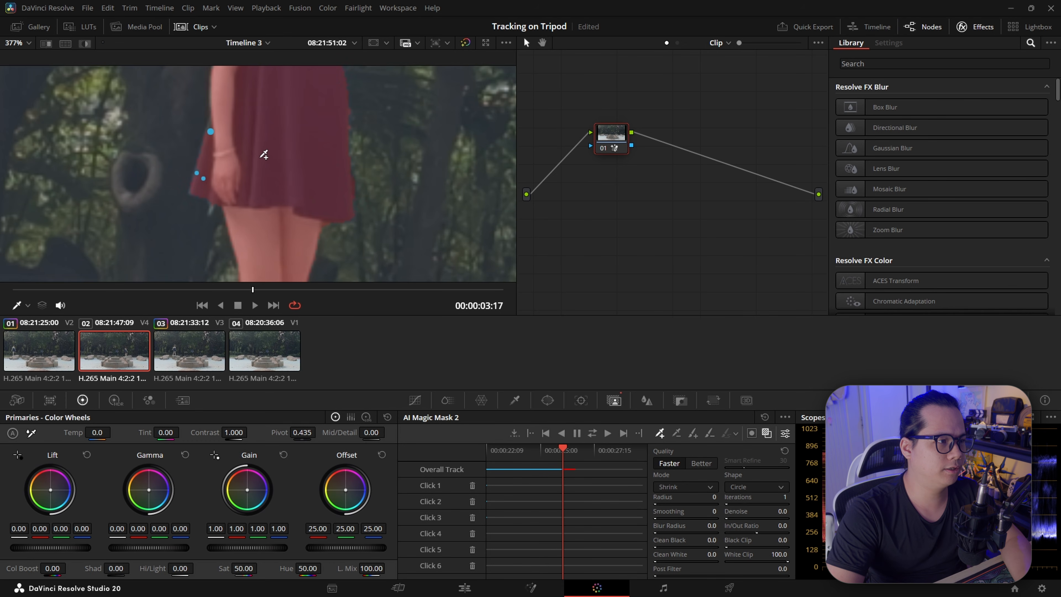
scroll(264, 155, "down", 5)
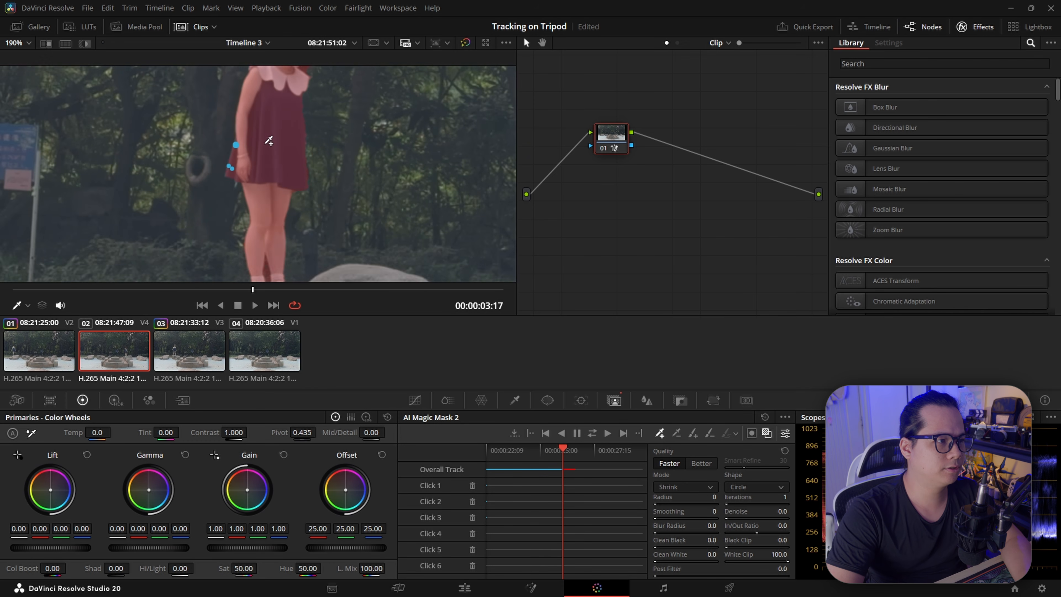
left_click_drag(267, 152, 257, 139)
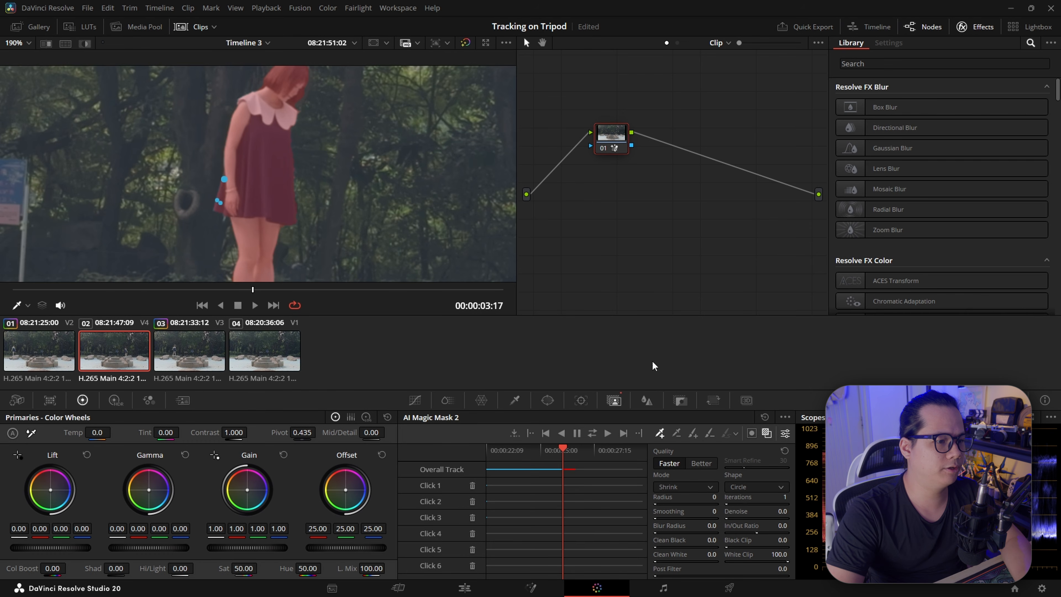
left_click(593, 433)
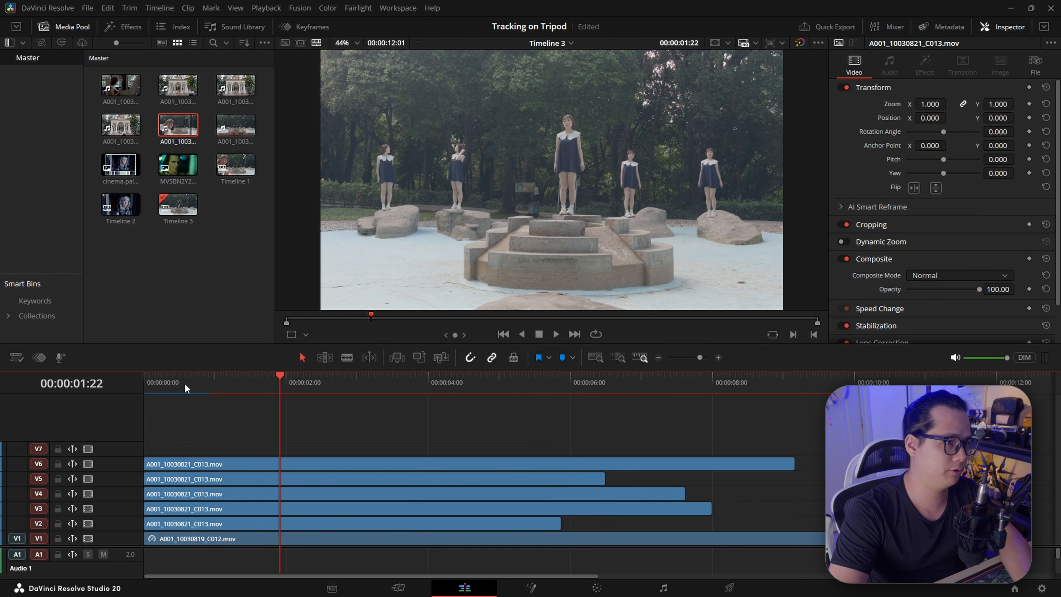
Step: Play the composite from the timeline start, and stagger the clips on Video 2 through Video 6 so each higher track begins slightly later
left_click_drag(184, 383, 106, 391)
key("space")
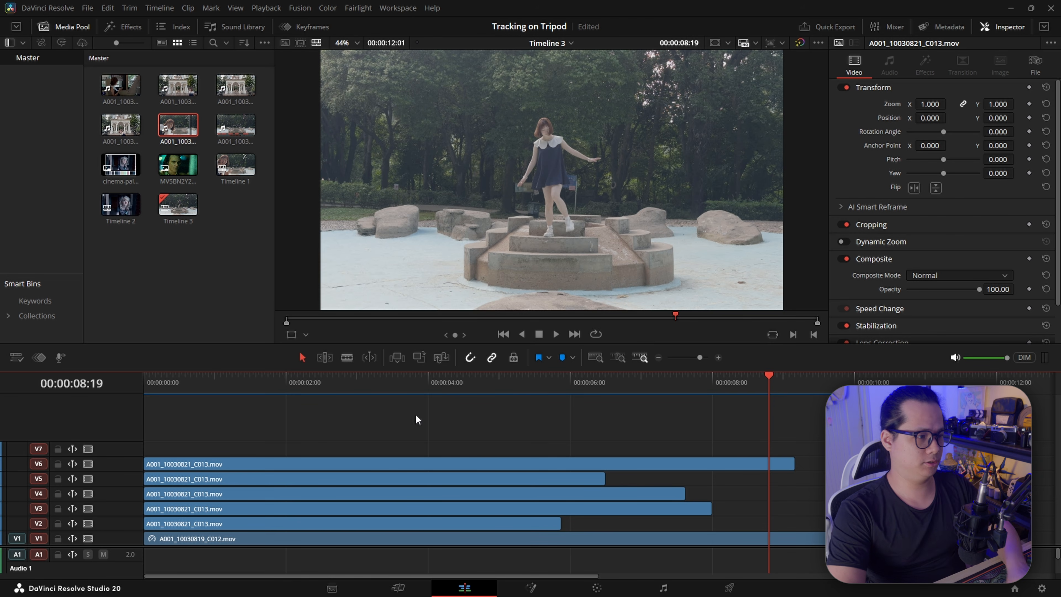
left_click_drag(159, 528, 335, 484)
left_click_drag(267, 464, 421, 463)
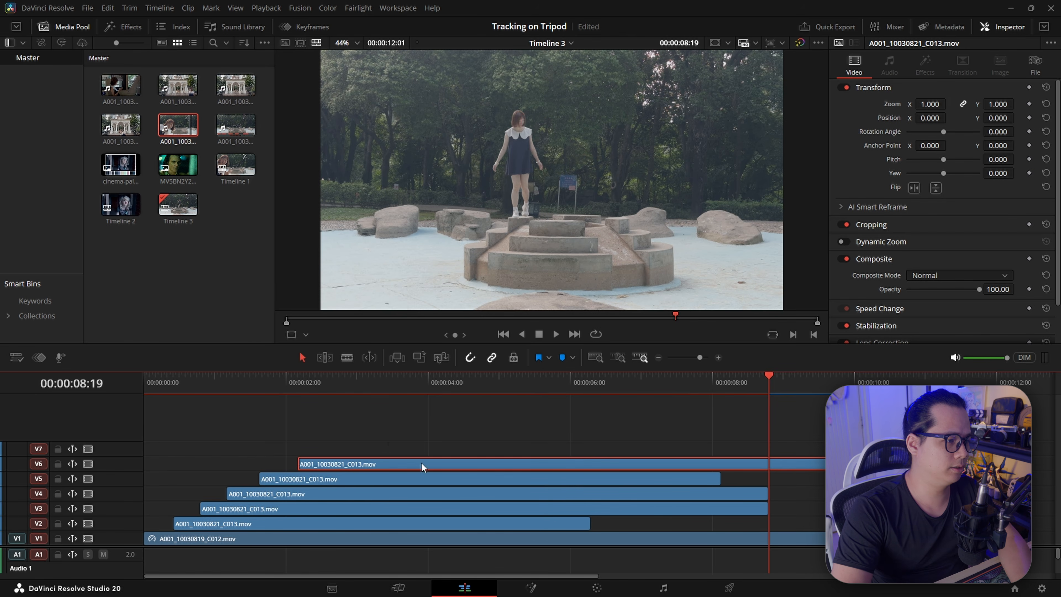
Step: Play the staggered composite from the timeline start to about 00:00:03:08 to check how the copies appear
left_click(184, 381)
key("Home")
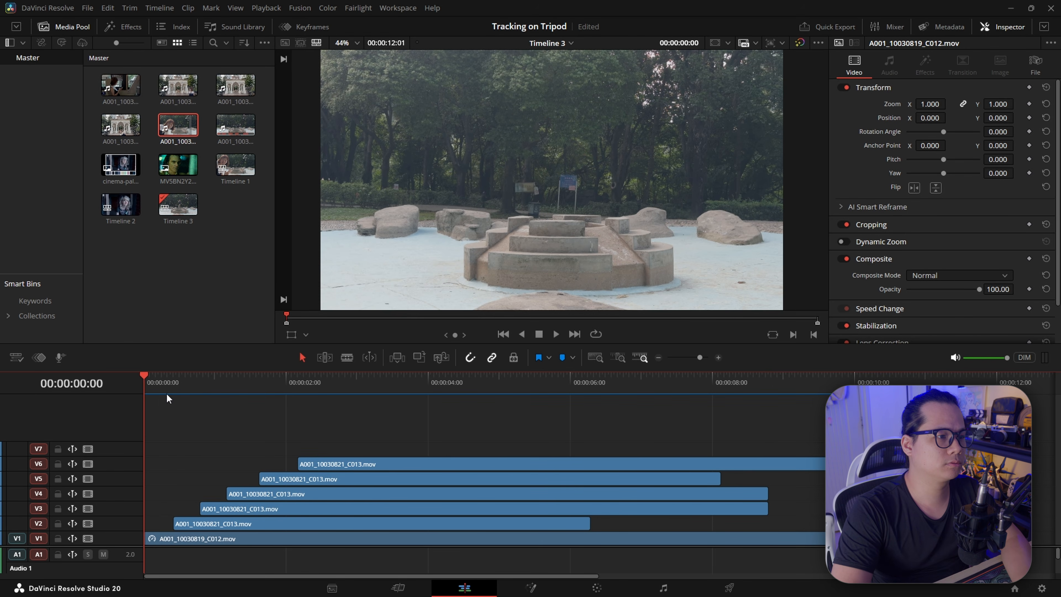
key("space")
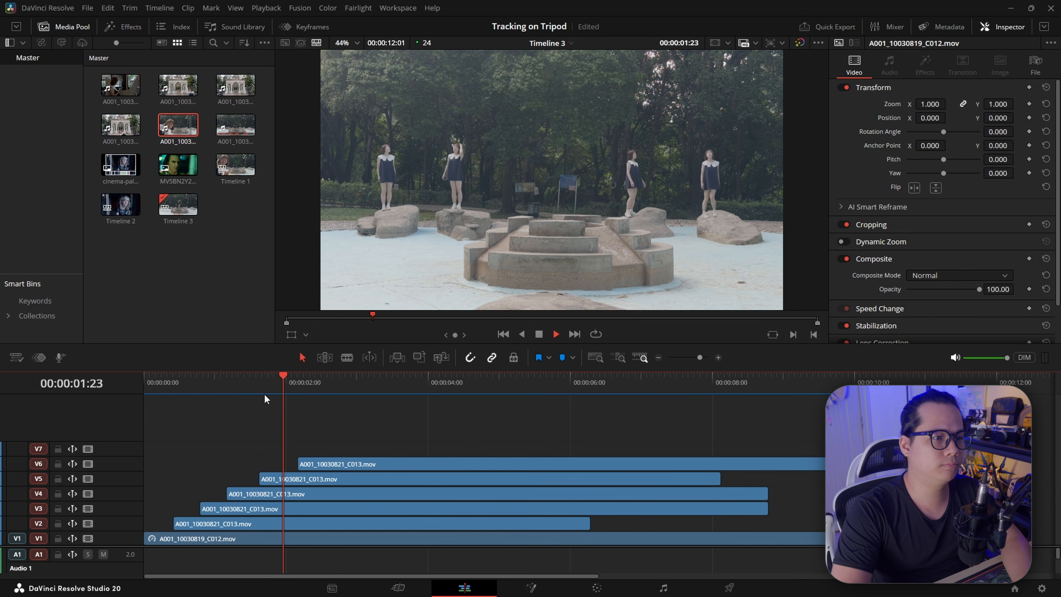
key("space")
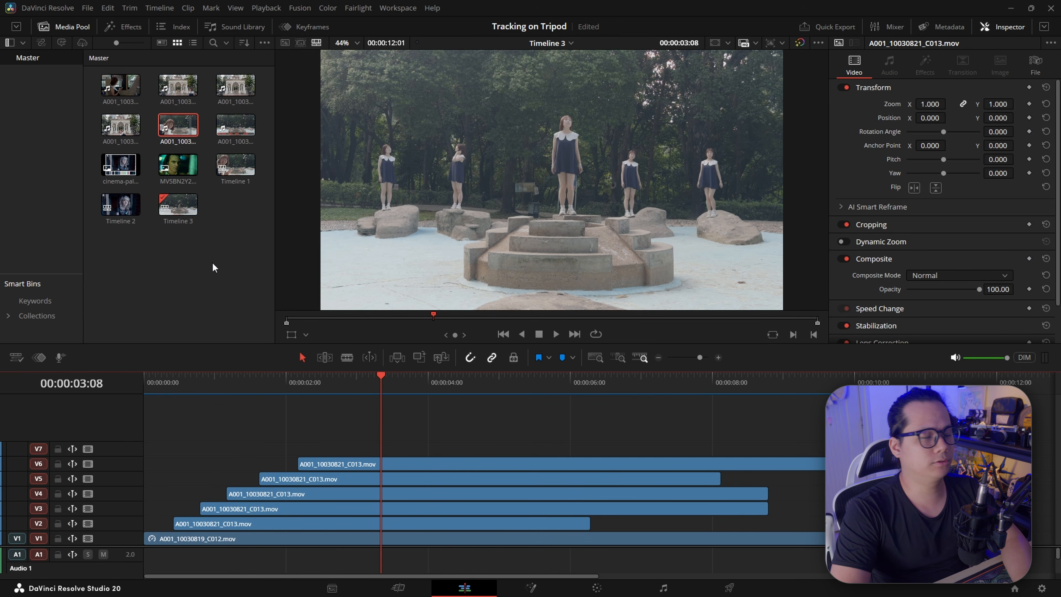
Step: Place a range of A001_10030819_C012.mov on Video 7 starting at about 00:00:02:17, and move to 00:00:04:21 where the subject waves up close
left_click(212, 260)
left_click(178, 125)
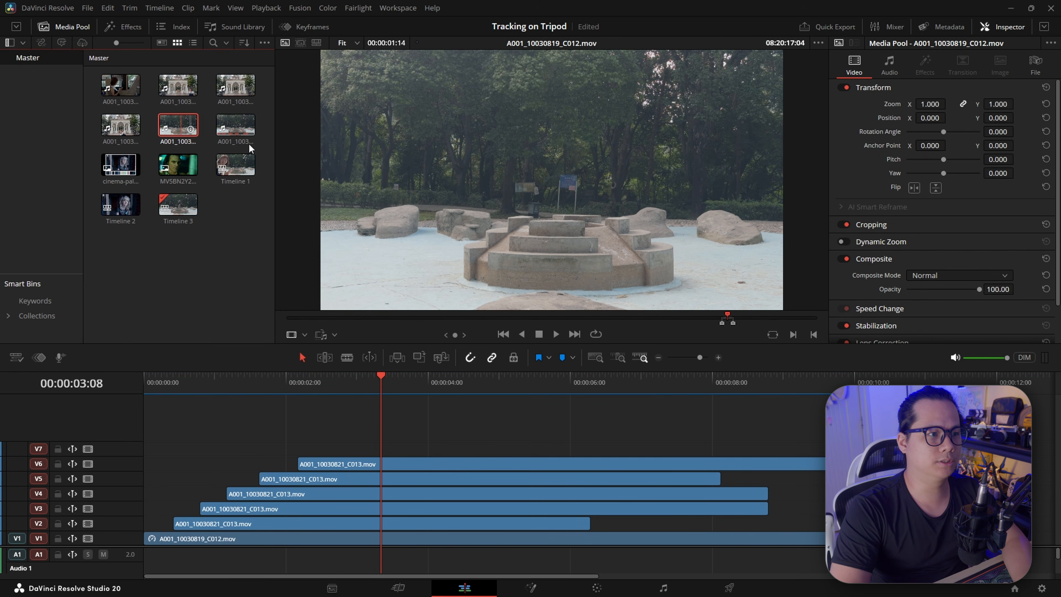
mouse_move(728, 317)
left_mouse_down()
mouse_move(807, 318)
mouse_move(380, 376)
mouse_move(365, 454)
left_mouse_up()
key("shift+o")
left_click(491, 403)
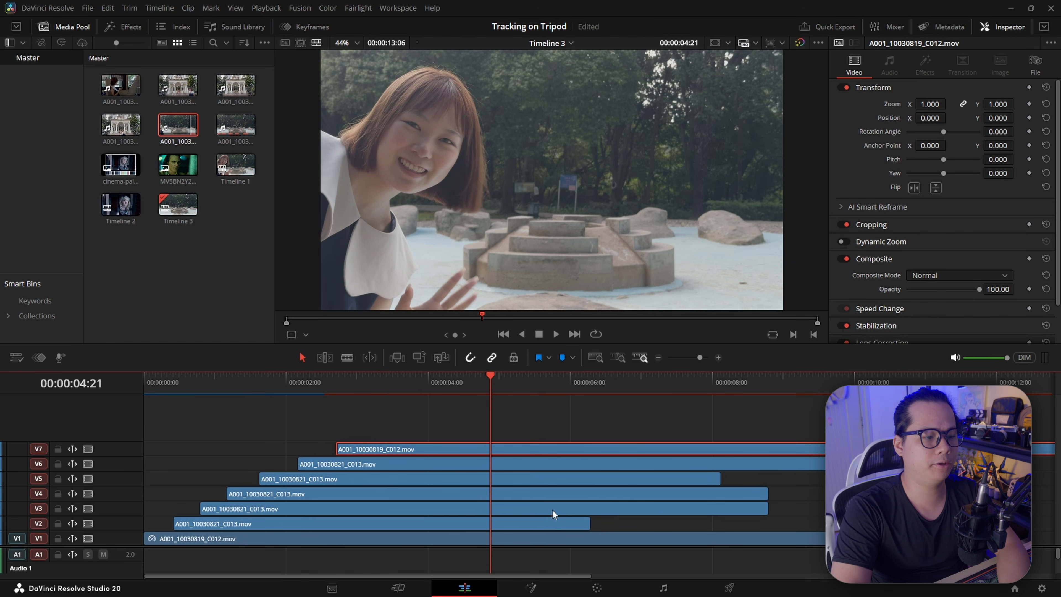
Step: On the Color page, mask the waving subject in the Video 7 clip with three Magic Mask points and track the mask in both directions
left_click(595, 586)
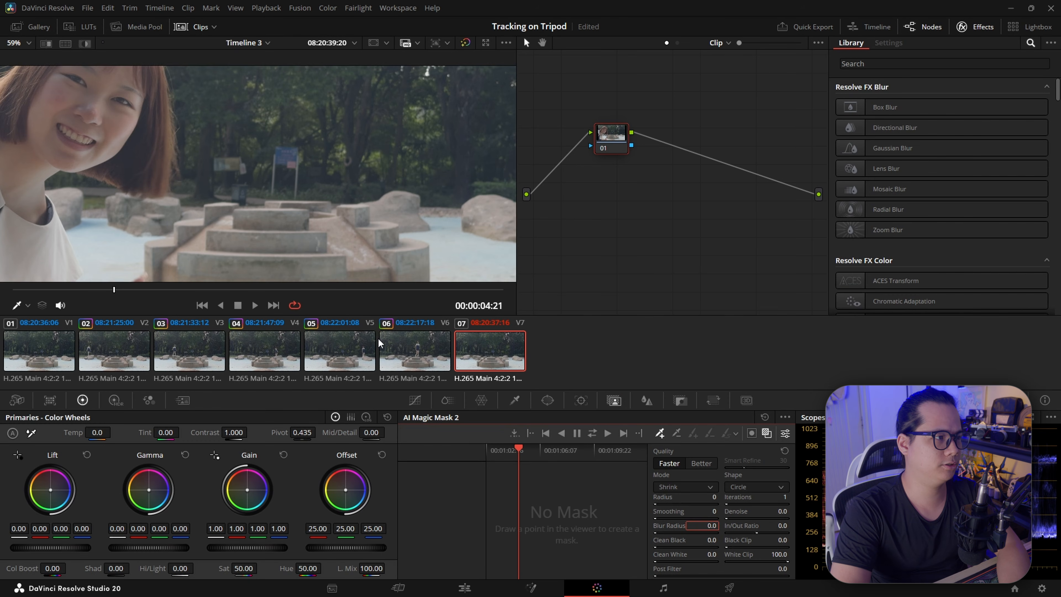
left_click(29, 44)
left_click(19, 59)
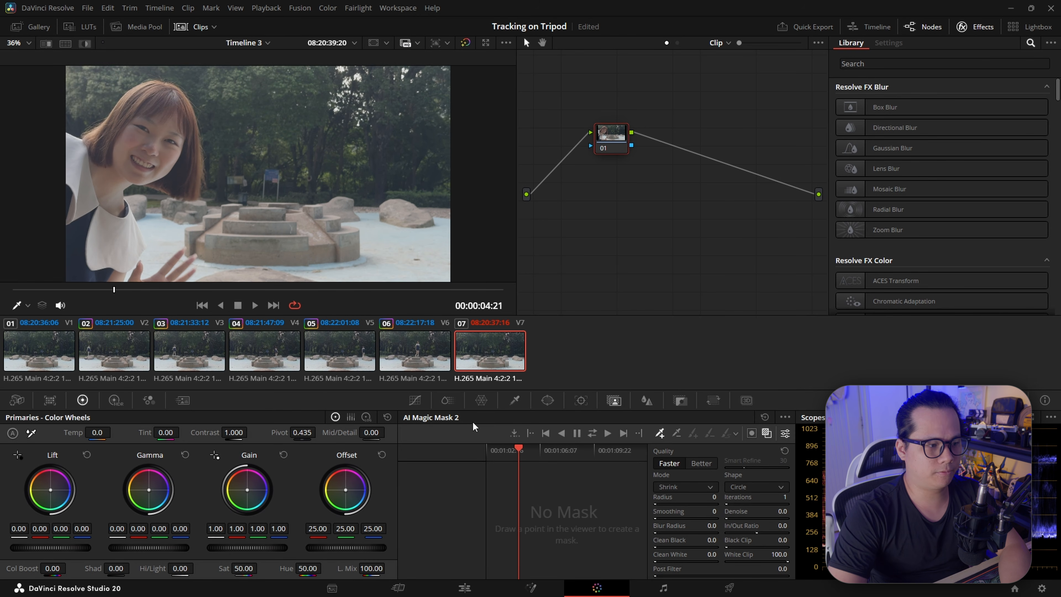
left_click(160, 112)
left_click(153, 132)
left_click(79, 167)
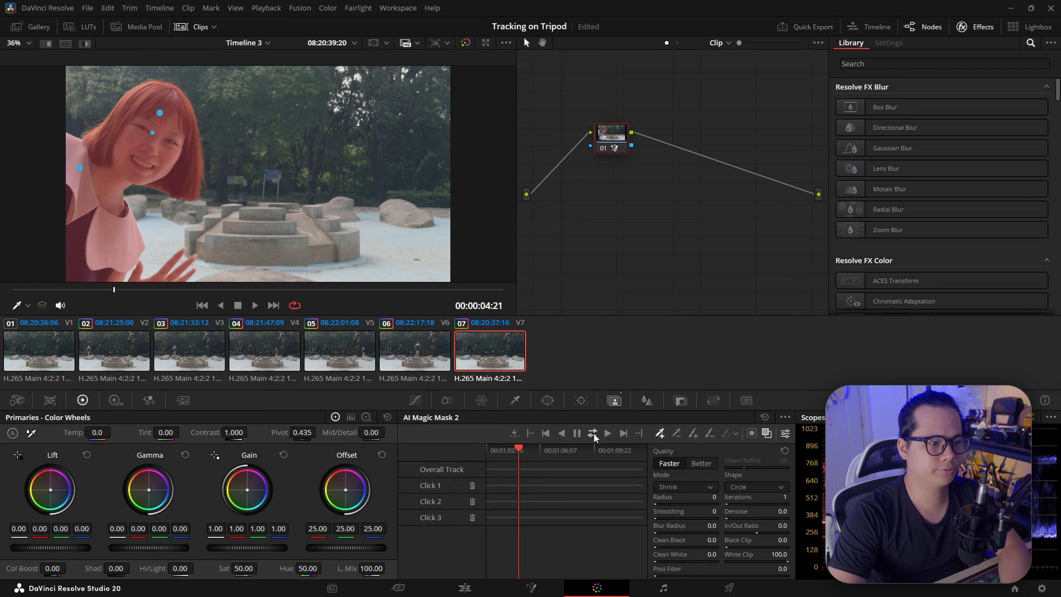
left_click(593, 435)
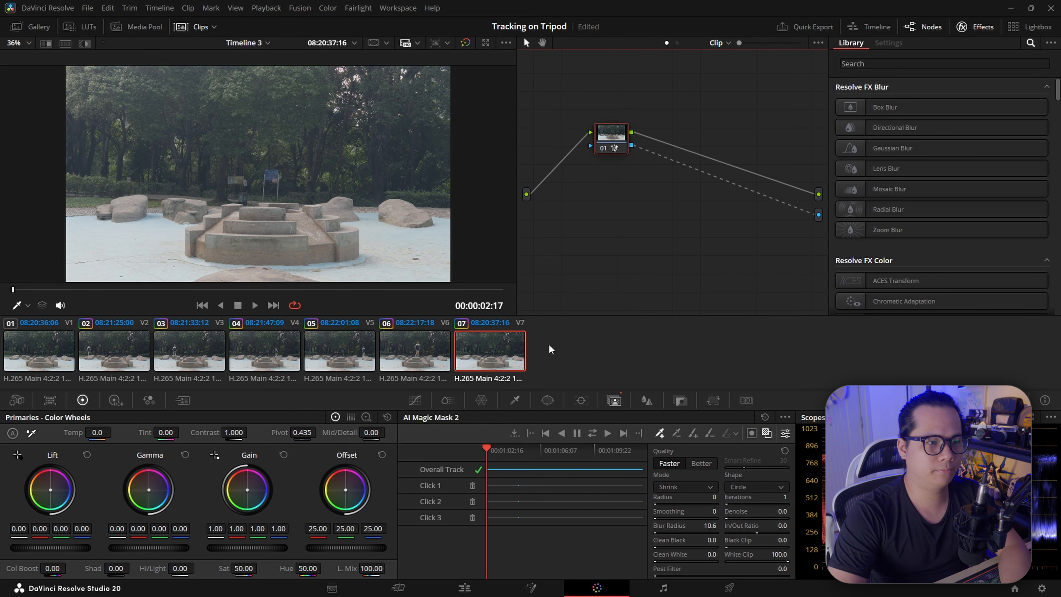
Step: Return to the Edit page and play the full composite from the timeline start to check the close-up foreground copy
left_click(464, 588)
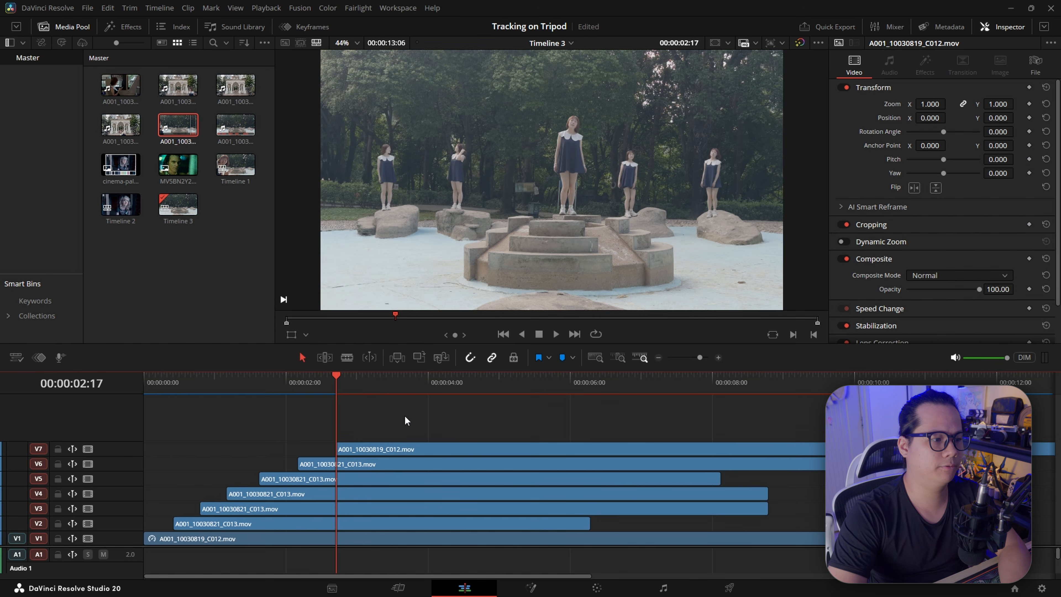
key("Home")
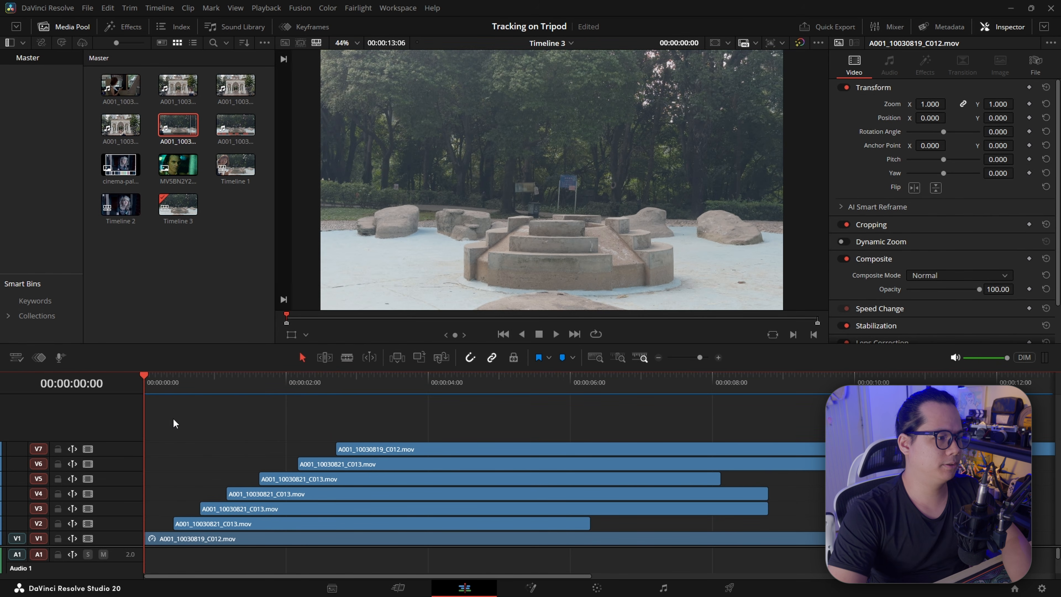
key("space")
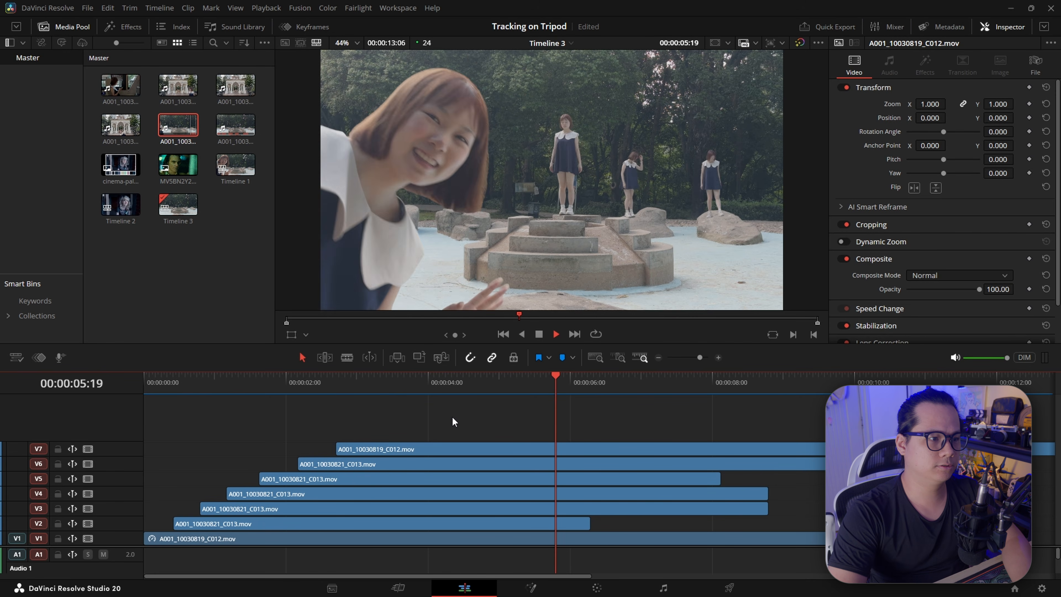
Step: Review the waving close-up on Video 7 between about 00:00:03:13 and 00:00:05:12, and park the playhead at 00:00:04:11
left_click(395, 404)
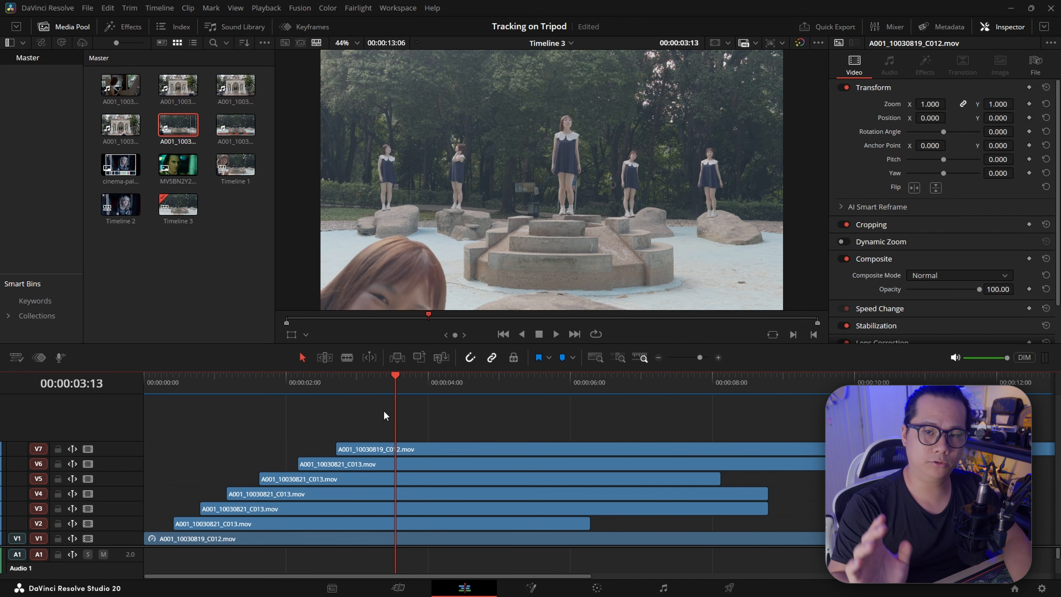
key("space")
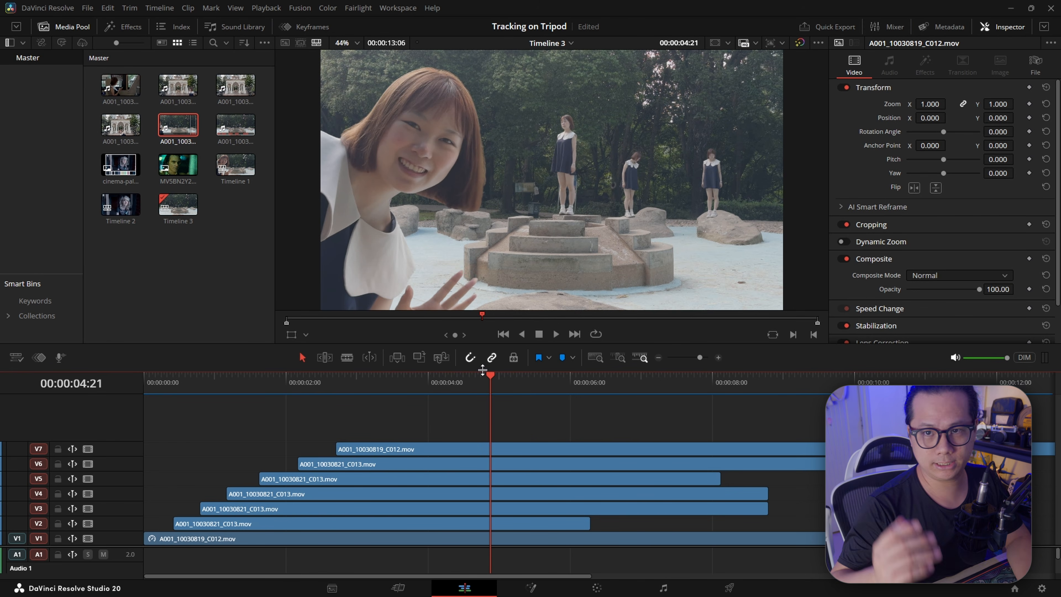
left_click(483, 446)
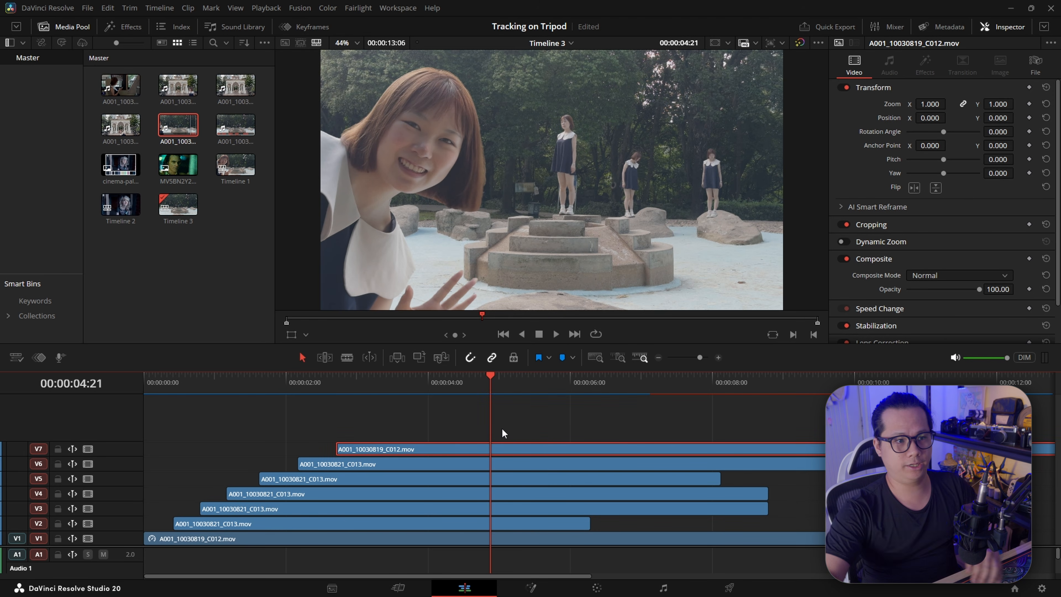
left_click(541, 423)
left_click_drag(482, 387, 534, 389)
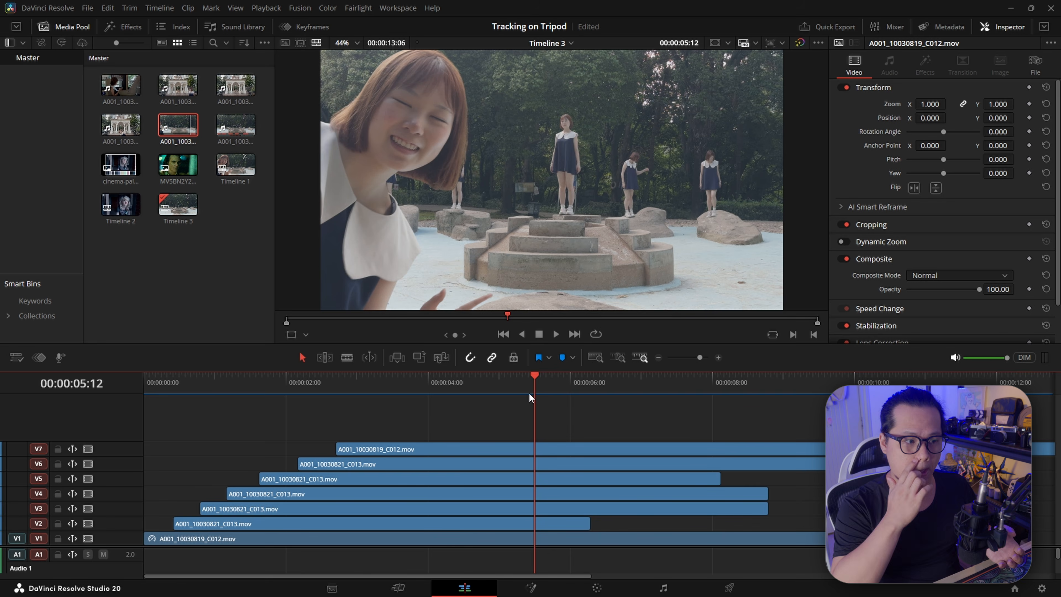
left_click_drag(529, 392, 446, 387)
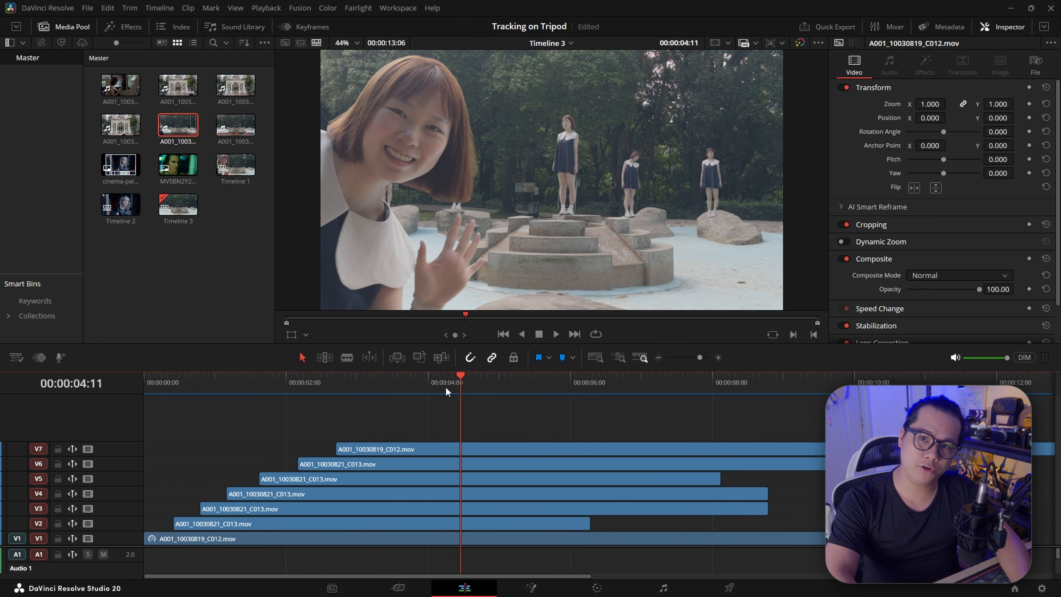